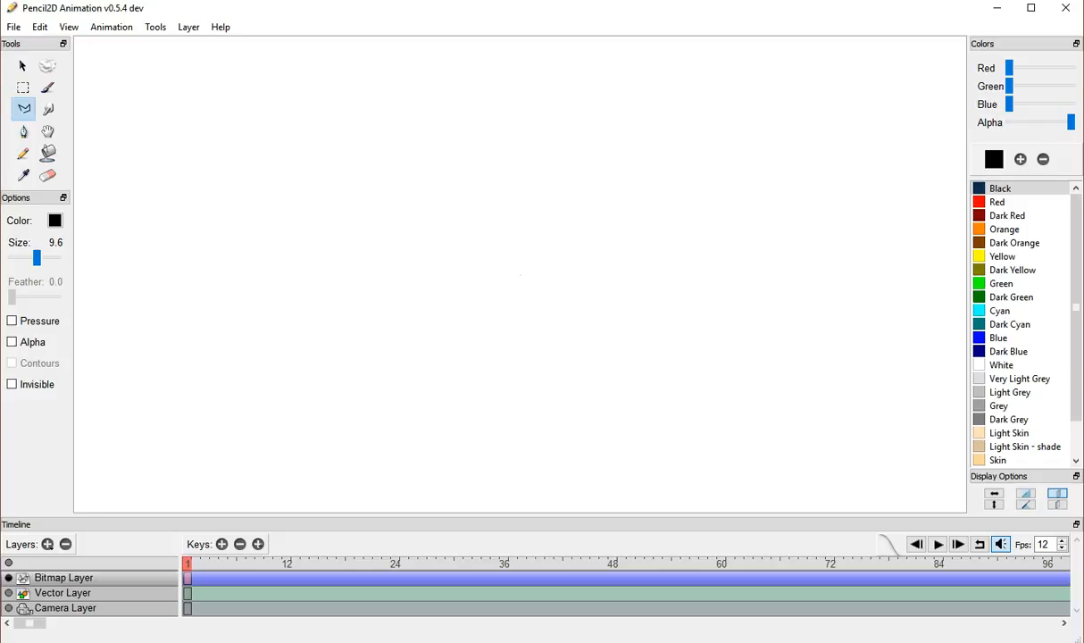
Delete the vector layer and the camera layer
{"action": "left_click", "coordinate": [62, 593]}
{"action": "left_click", "coordinate": [66, 544]}
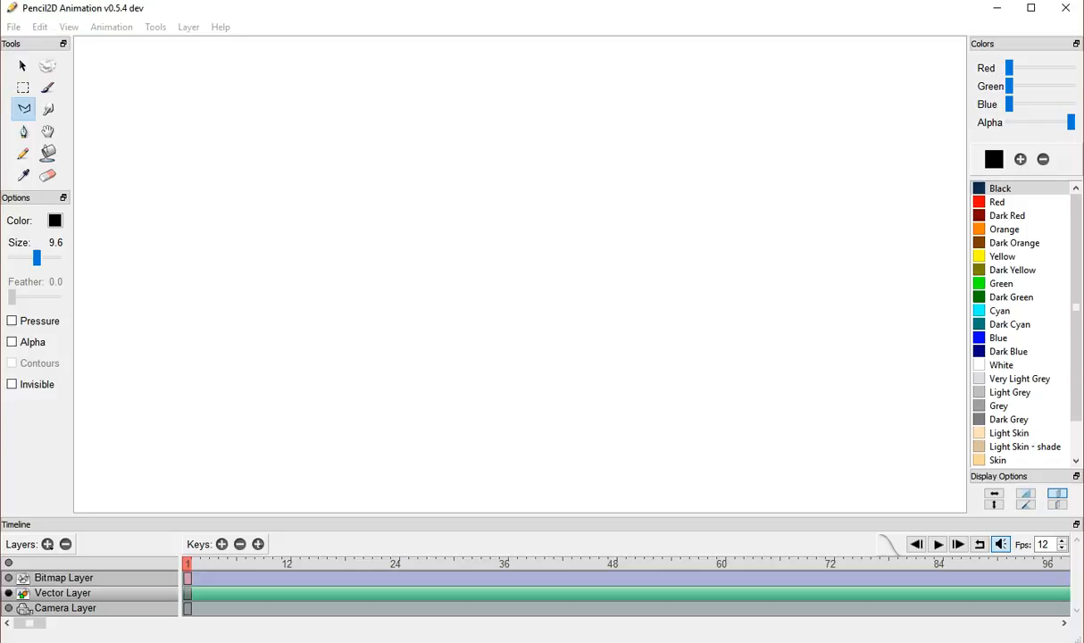
{"action": "key", "text": "Return"}
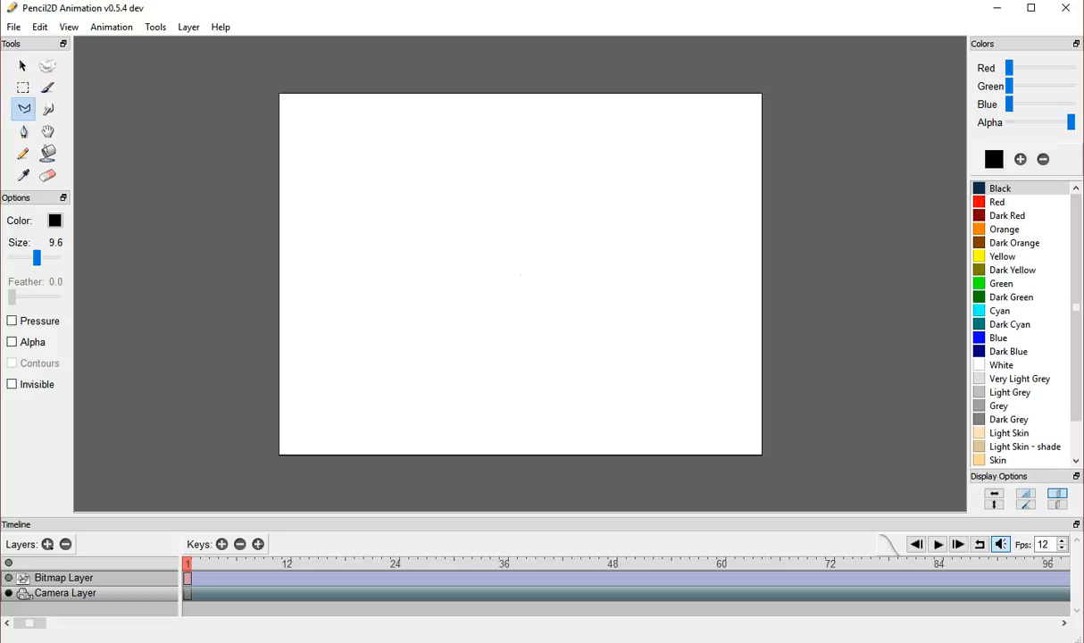
{"action": "left_click", "coordinate": [65, 544]}
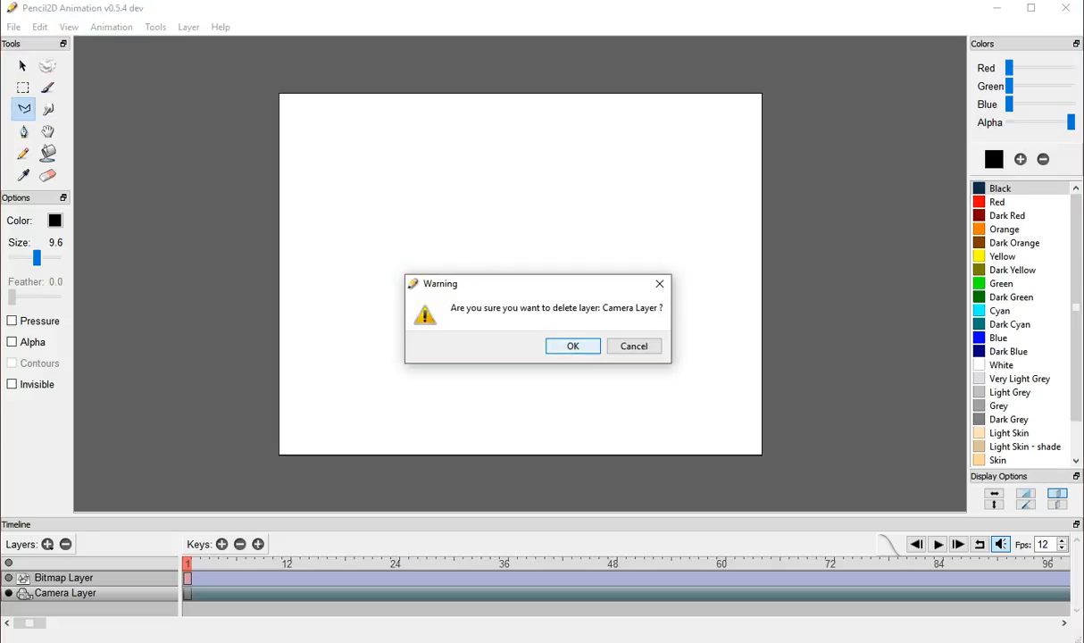
{"action": "key", "text": "Return"}
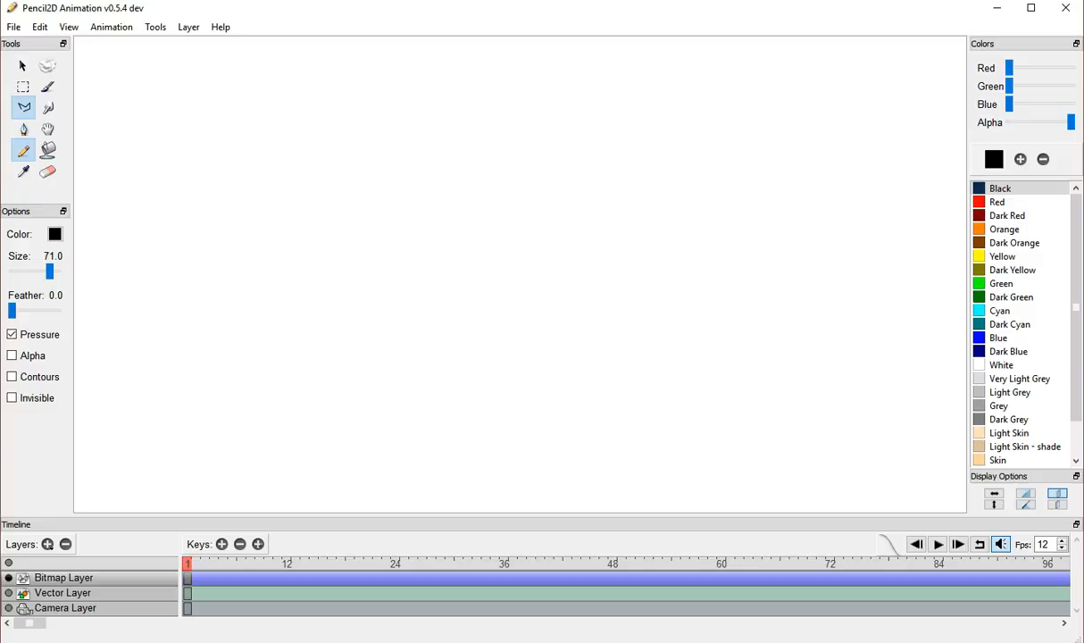
Draw a black horizontal ground line across the lower canvas with the Polyline tool at size 11.8
{"action": "left_click", "coordinate": [23, 107]}
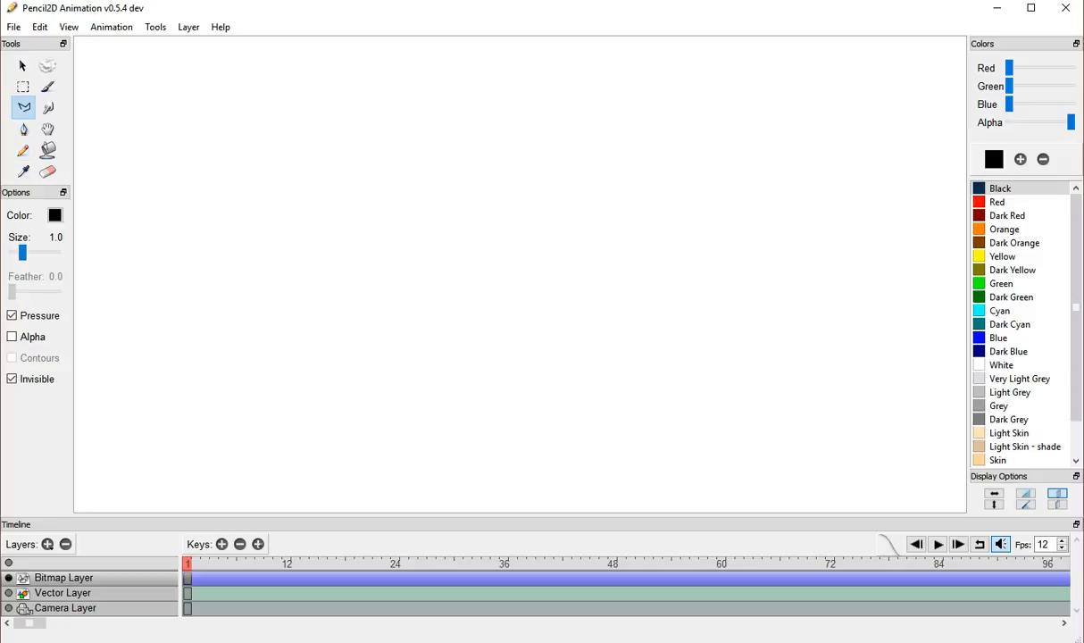
{"action": "left_click_drag", "start_coordinate": [23, 253], "coordinate": [22, 253]}
{"action": "left_click_drag", "start_coordinate": [23, 253], "coordinate": [39, 253]}
{"action": "left_click", "coordinate": [77, 395]}
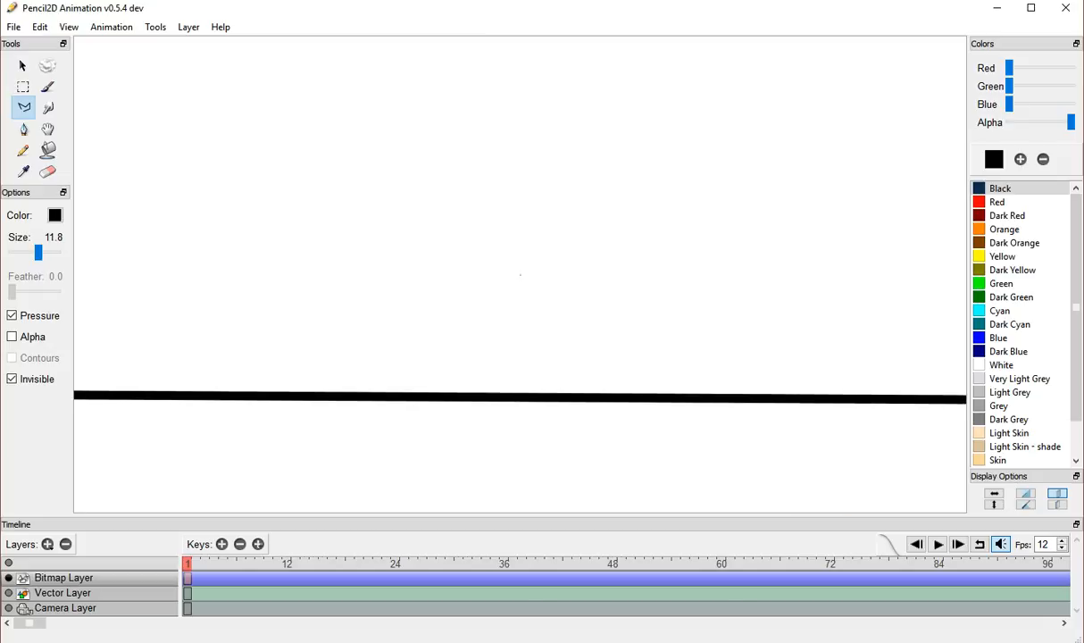
Delete the vector and camera layers and add a second bitmap layer
{"action": "left_click", "coordinate": [63, 594]}
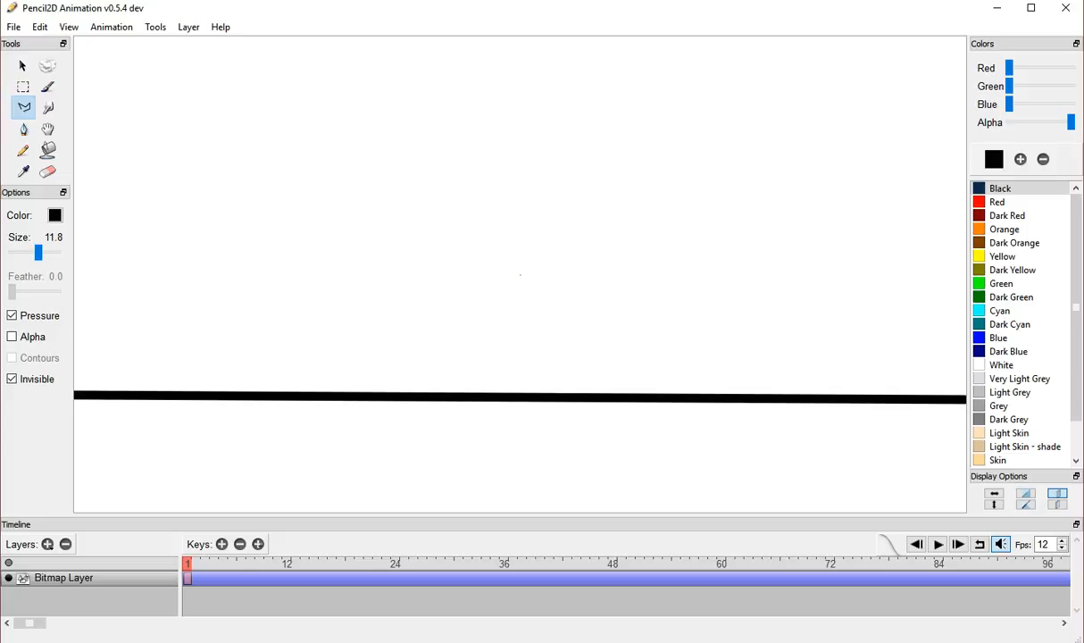
{"action": "left_click", "coordinate": [47, 544]}
{"action": "left_click", "coordinate": [103, 562]}
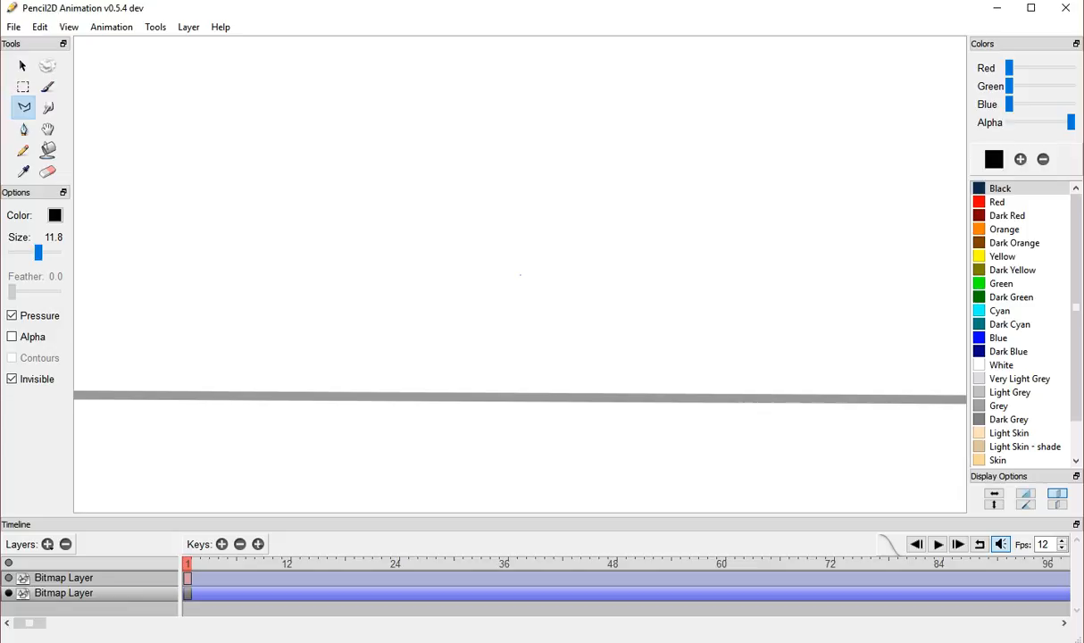
Set the Brush tool's feather to about 0.9, trying different amounts with short test strokes and undoing each one
{"action": "left_click", "coordinate": [47, 87]}
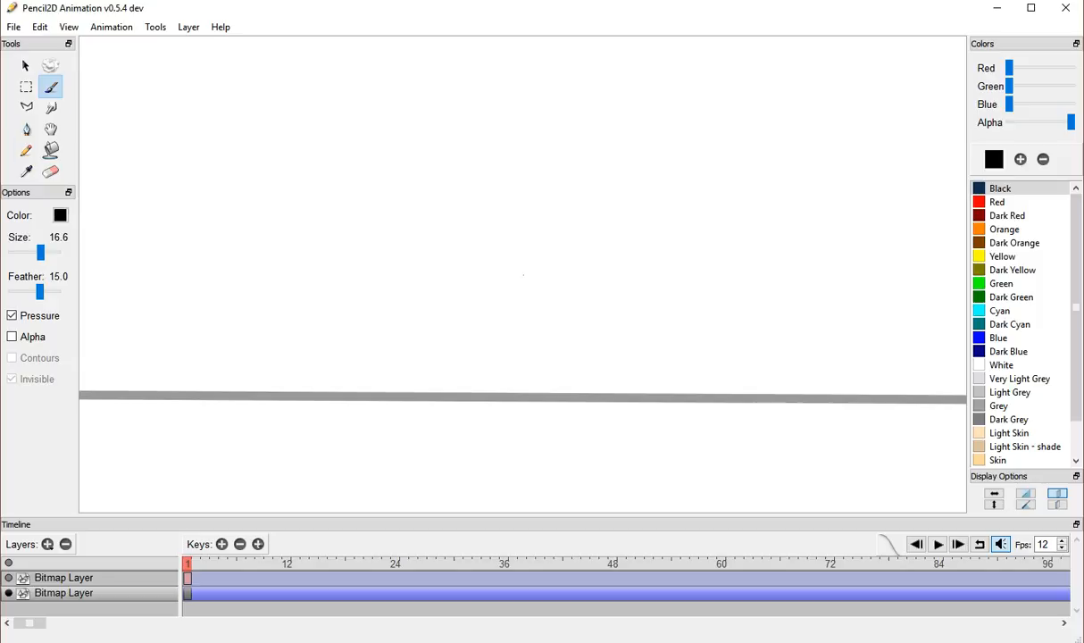
{"action": "left_click_drag", "start_coordinate": [39, 292], "coordinate": [21, 291]}
{"action": "left_click_drag", "start_coordinate": [277, 300], "coordinate": [287, 363]}
{"action": "key", "text": "ctrl+z"}
{"action": "left_click_drag", "start_coordinate": [22, 291], "coordinate": [42, 291]}
{"action": "mouse_move", "coordinate": [314, 239]}
{"action": "left_mouse_down"}
{"action": "mouse_move", "coordinate": [365, 314]}
{"action": "mouse_move", "coordinate": [334, 337]}
{"action": "mouse_move", "coordinate": [322, 328]}
{"action": "mouse_move", "coordinate": [335, 349]}
{"action": "mouse_move", "coordinate": [310, 365]}
{"action": "mouse_move", "coordinate": [293, 356]}
{"action": "mouse_move", "coordinate": [290, 307]}
{"action": "left_mouse_up"}
{"action": "key", "text": "ctrl+z"}
{"action": "left_click_drag", "start_coordinate": [42, 291], "coordinate": [20, 291]}
{"action": "left_click_drag", "start_coordinate": [394, 320], "coordinate": [408, 371]}
{"action": "key", "text": "ctrl+z"}
Turn off brush pressure and set the brush size to 19.1, undoing the test strokes
{"action": "left_click", "coordinate": [13, 315]}
{"action": "mouse_move", "coordinate": [324, 287]}
{"action": "left_mouse_down"}
{"action": "mouse_move", "coordinate": [383, 371]}
{"action": "mouse_move", "coordinate": [384, 304]}
{"action": "left_mouse_up"}
{"action": "key", "text": "ctrl+z"}
{"action": "left_click_drag", "start_coordinate": [40, 252], "coordinate": [41, 252]}
{"action": "key", "text": "ctrl+z"}
{"action": "mouse_move", "coordinate": [405, 320]}
{"action": "left_mouse_down"}
{"action": "mouse_move", "coordinate": [418, 351]}
{"action": "mouse_move", "coordinate": [402, 382]}
{"action": "left_mouse_up"}
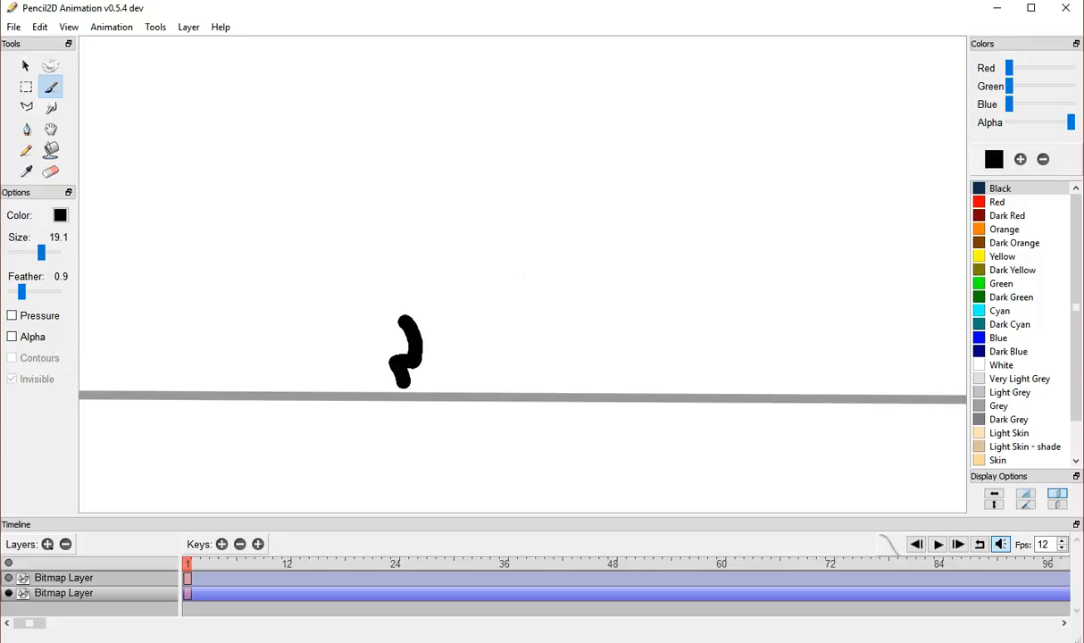
{"action": "key", "text": "ctrl+z"}
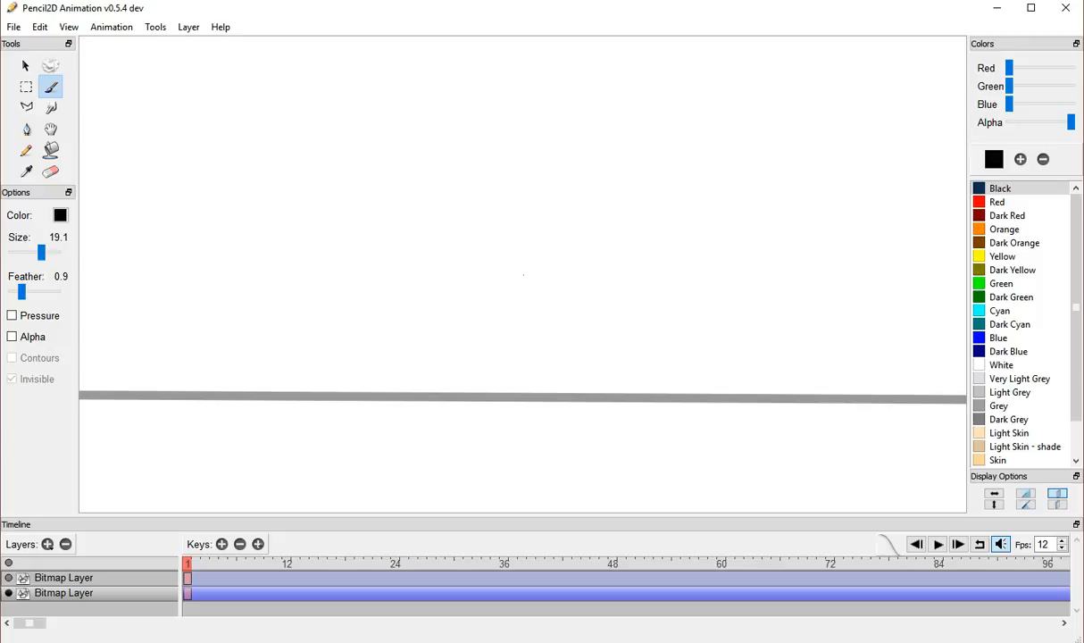
Draw a headless black stick figure with legs, torso and both arms, standing on the right part of the ground line
{"action": "mouse_move", "coordinate": [682, 392]}
{"action": "left_mouse_down"}
{"action": "mouse_move", "coordinate": [697, 347]}
{"action": "mouse_move", "coordinate": [720, 391]}
{"action": "left_mouse_up"}
{"action": "mouse_move", "coordinate": [699, 345]}
{"action": "left_mouse_down"}
{"action": "mouse_move", "coordinate": [688, 280]}
{"action": "mouse_move", "coordinate": [718, 298]}
{"action": "mouse_move", "coordinate": [722, 318]}
{"action": "left_mouse_up"}
{"action": "left_click_drag", "start_coordinate": [688, 284], "coordinate": [669, 314]}
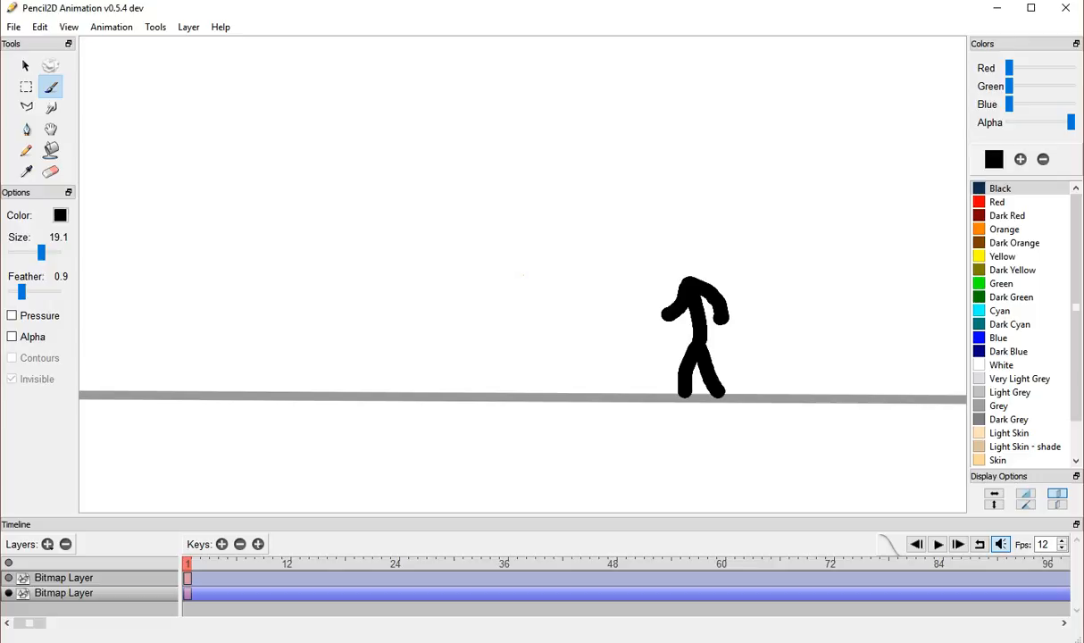
Try a filled round head on the figure and another in a new second frame, and undo both heads and the frame
{"action": "mouse_move", "coordinate": [685, 278]}
{"action": "left_mouse_down"}
{"action": "mouse_move", "coordinate": [693, 259]}
{"action": "mouse_move", "coordinate": [686, 266]}
{"action": "left_mouse_up"}
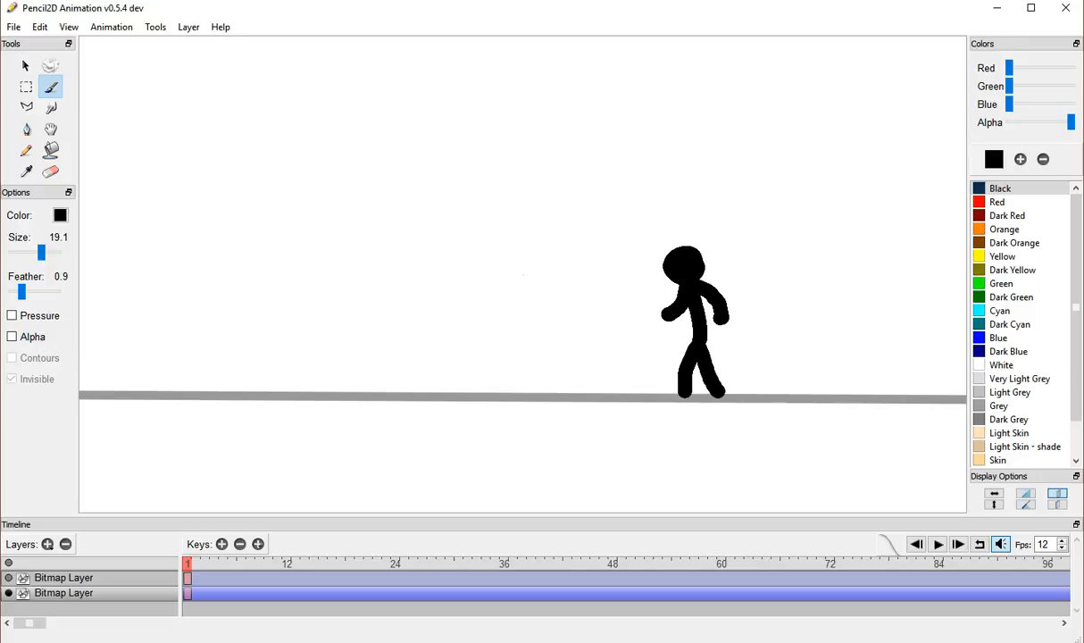
{"action": "key", "text": "F7"}
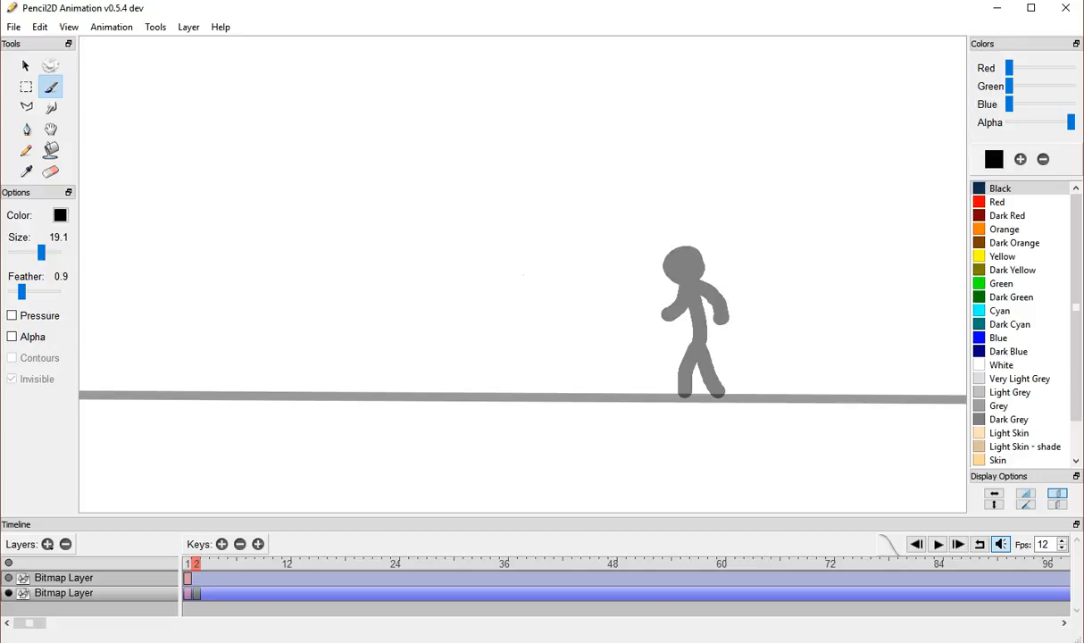
{"action": "mouse_move", "coordinate": [679, 270]}
{"action": "left_mouse_down"}
{"action": "mouse_move", "coordinate": [683, 279]}
{"action": "mouse_move", "coordinate": [687, 265]}
{"action": "left_mouse_up"}
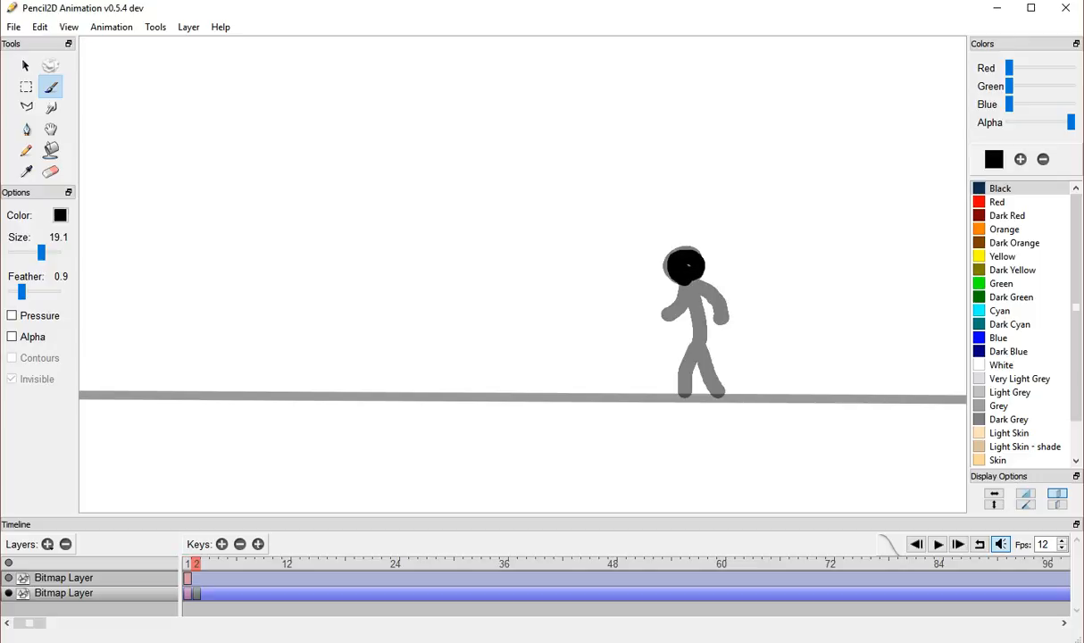
{"action": "key", "text": "ctrl+z"}
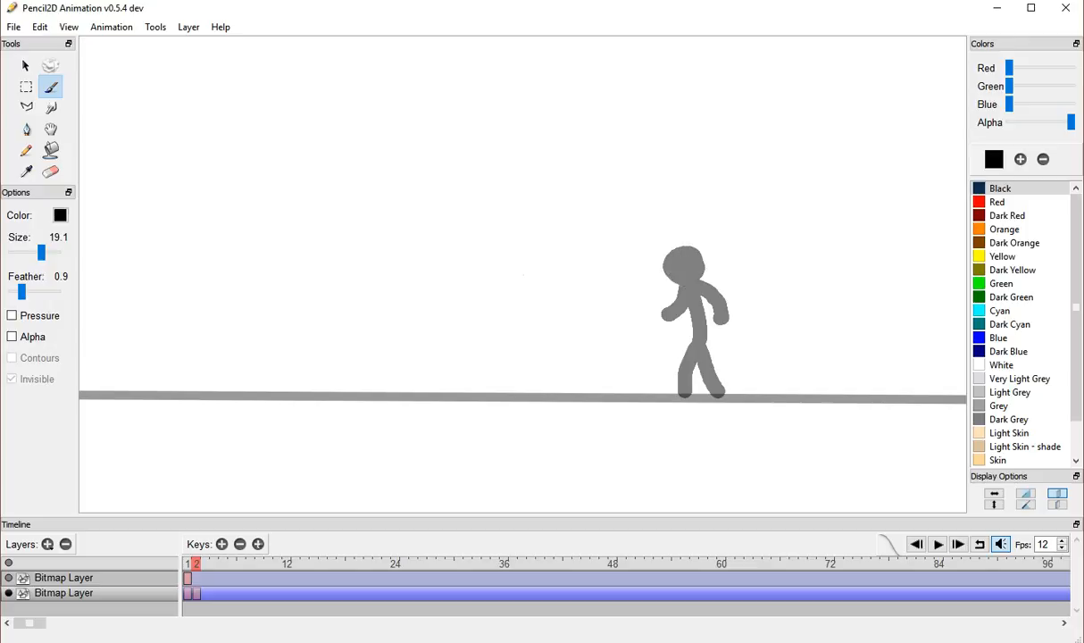
{"action": "key", "text": "ctrl+z"}
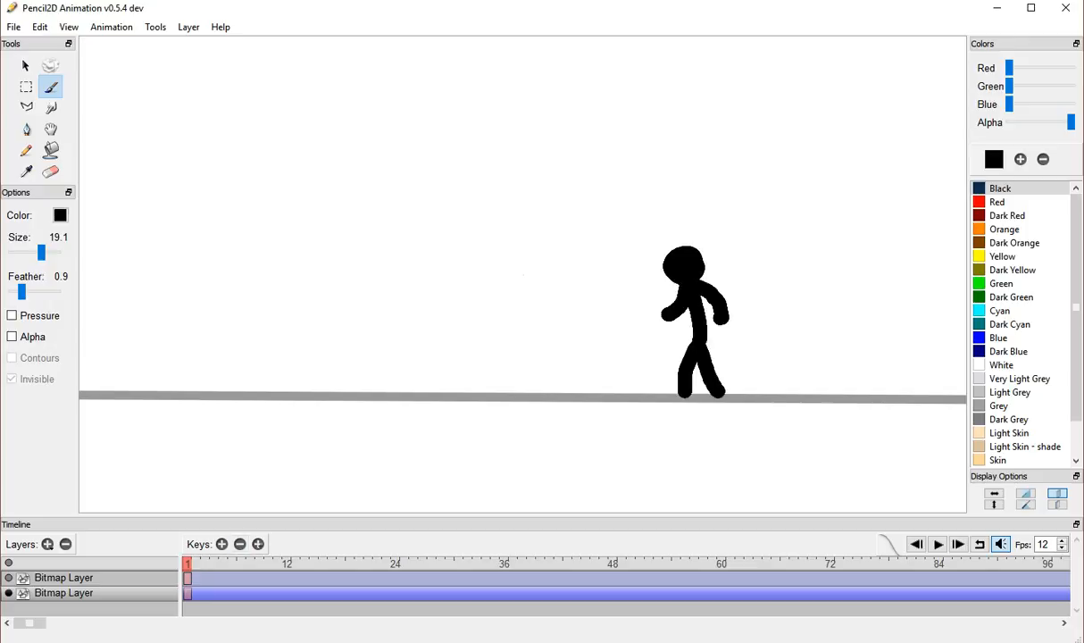
{"action": "key", "text": "ctrl+z"}
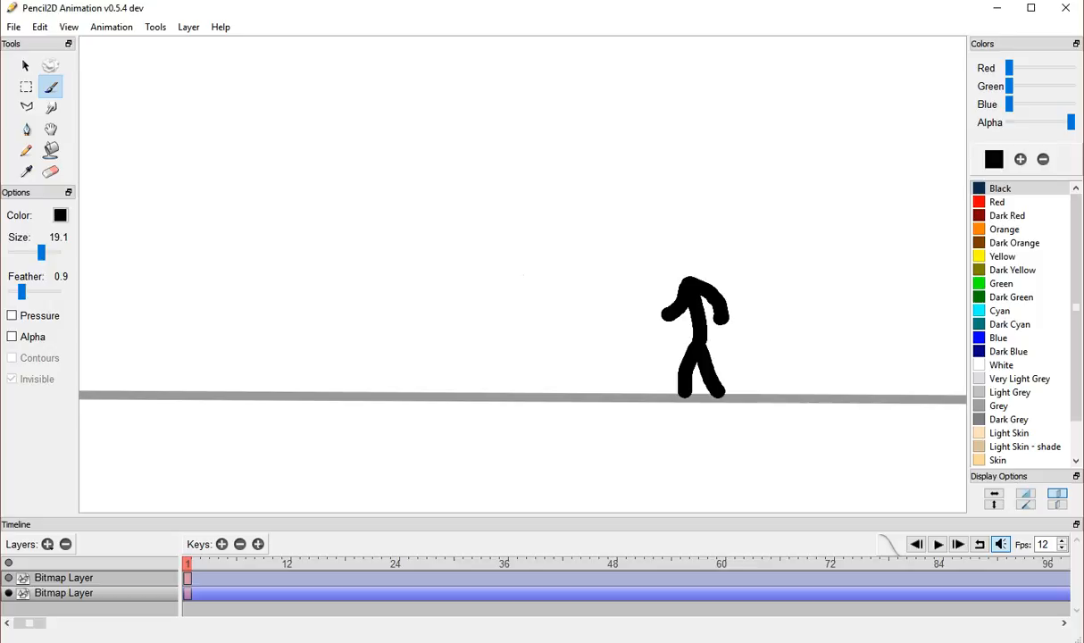
Try drawing two stepping poses in new frames 2 and 3, and remove both frames
{"action": "key", "text": "F7"}
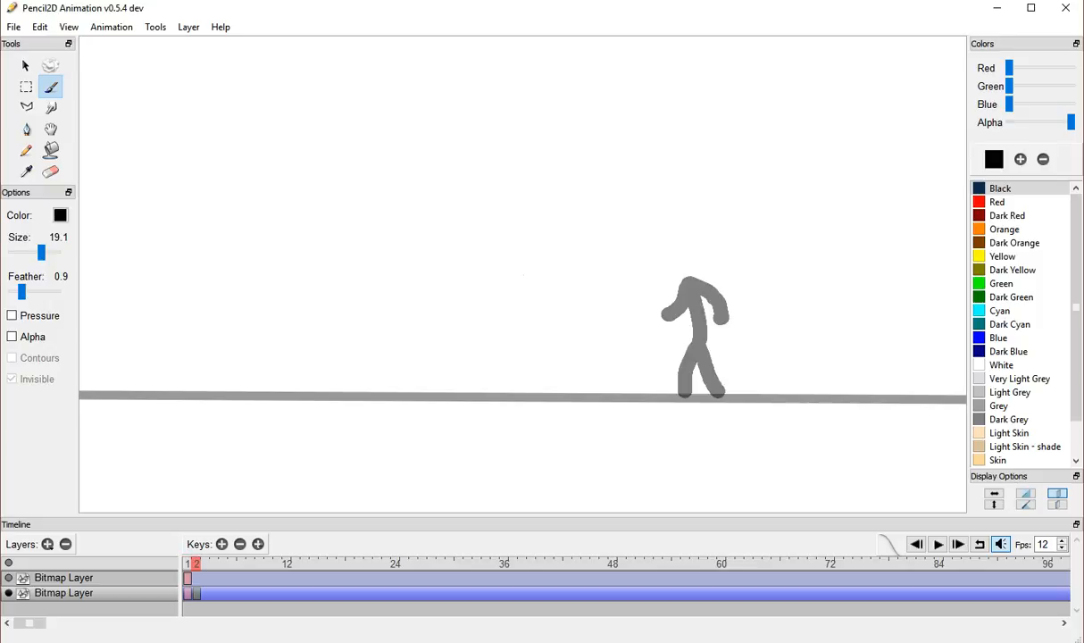
{"action": "mouse_move", "coordinate": [684, 398]}
{"action": "left_mouse_down"}
{"action": "mouse_move", "coordinate": [688, 357]}
{"action": "mouse_move", "coordinate": [701, 394]}
{"action": "mouse_move", "coordinate": [679, 353]}
{"action": "mouse_move", "coordinate": [692, 286]}
{"action": "mouse_move", "coordinate": [663, 315]}
{"action": "mouse_move", "coordinate": [679, 290]}
{"action": "mouse_move", "coordinate": [706, 308]}
{"action": "left_mouse_up"}
{"action": "key", "text": "F7"}
{"action": "mouse_move", "coordinate": [684, 398]}
{"action": "left_mouse_down"}
{"action": "mouse_move", "coordinate": [670, 335]}
{"action": "mouse_move", "coordinate": [659, 357]}
{"action": "mouse_move", "coordinate": [666, 312]}
{"action": "mouse_move", "coordinate": [655, 299]}
{"action": "mouse_move", "coordinate": [640, 325]}
{"action": "mouse_move", "coordinate": [707, 306]}
{"action": "left_mouse_up"}
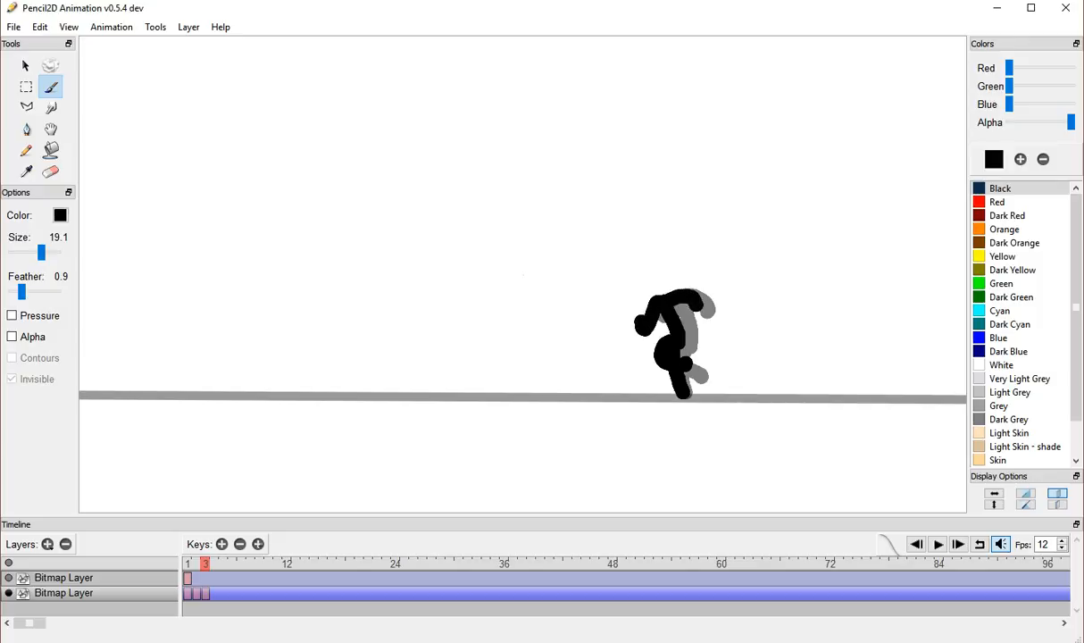
{"action": "key", "text": "comma"}
{"action": "key", "text": "comma"}
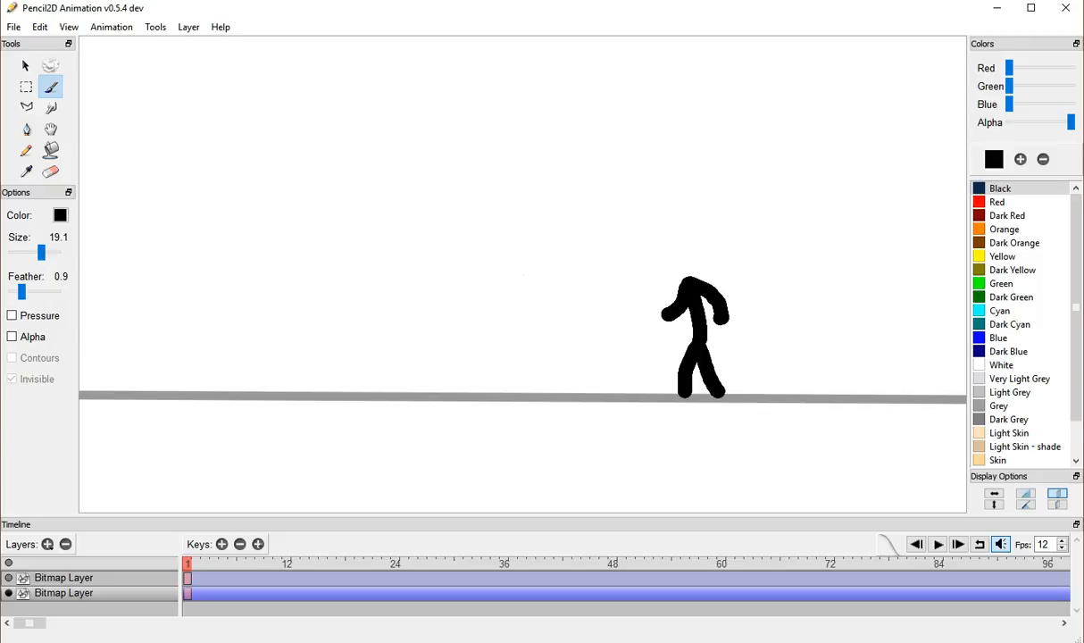
Draw a forward-leaning pose with one leg lifted in a new frame 2 and move its key to frame 3
{"action": "key", "text": "F7"}
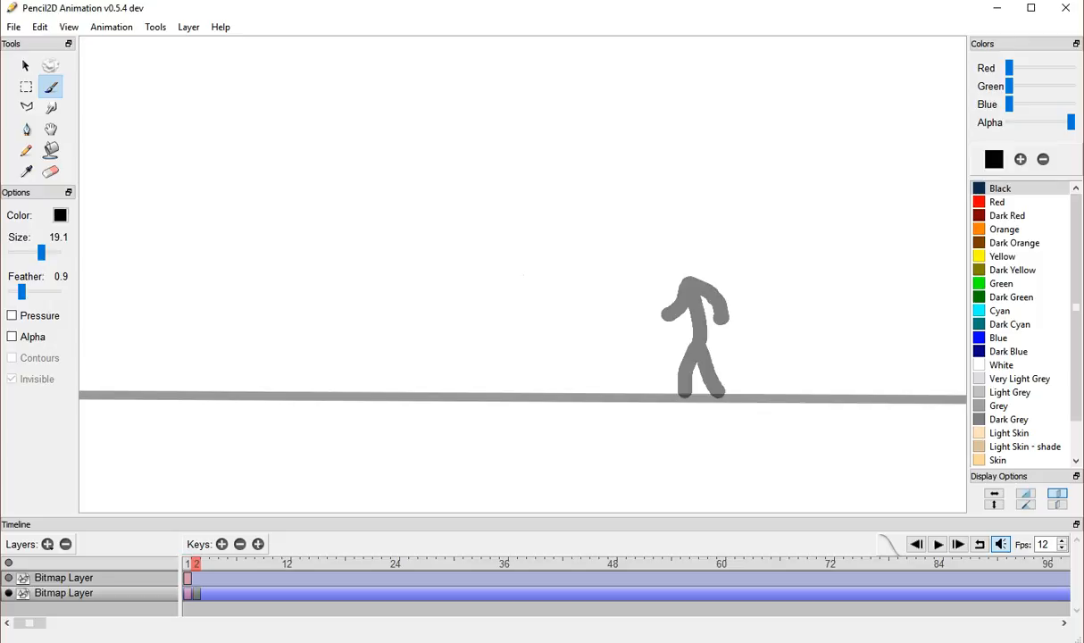
{"action": "mouse_move", "coordinate": [684, 393]}
{"action": "left_mouse_down"}
{"action": "mouse_move", "coordinate": [665, 353]}
{"action": "mouse_move", "coordinate": [636, 356]}
{"action": "mouse_move", "coordinate": [658, 368]}
{"action": "mouse_move", "coordinate": [667, 334]}
{"action": "mouse_move", "coordinate": [650, 299]}
{"action": "mouse_move", "coordinate": [682, 318]}
{"action": "mouse_move", "coordinate": [619, 309]}
{"action": "left_mouse_up"}
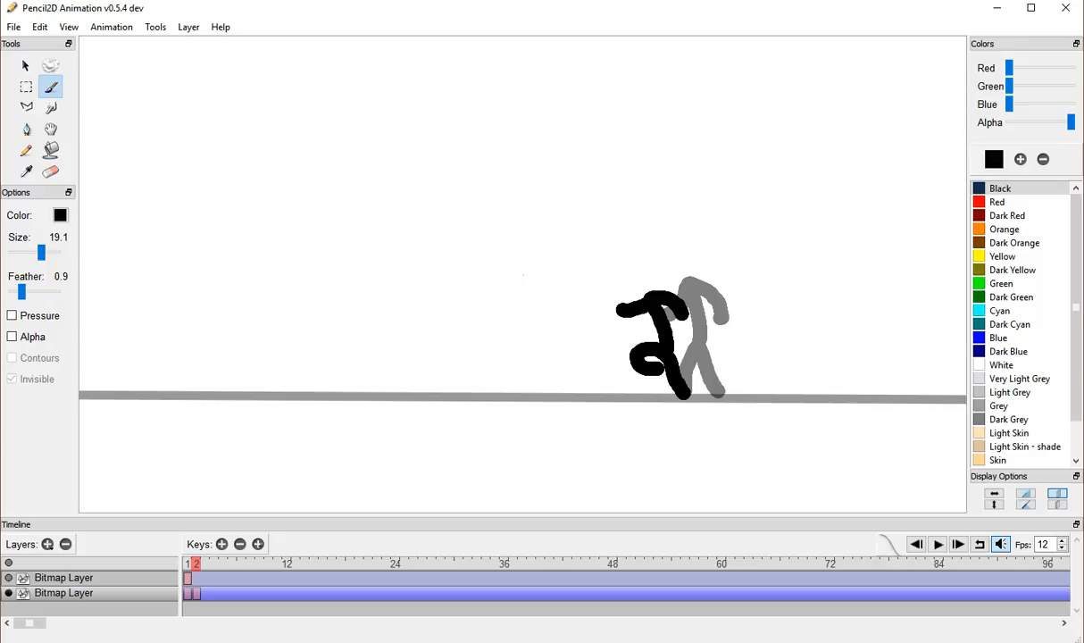
{"action": "left_click", "coordinate": [197, 593]}
{"action": "left_click_drag", "start_coordinate": [196, 593], "coordinate": [205, 593]}
{"action": "left_click", "coordinate": [196, 593]}
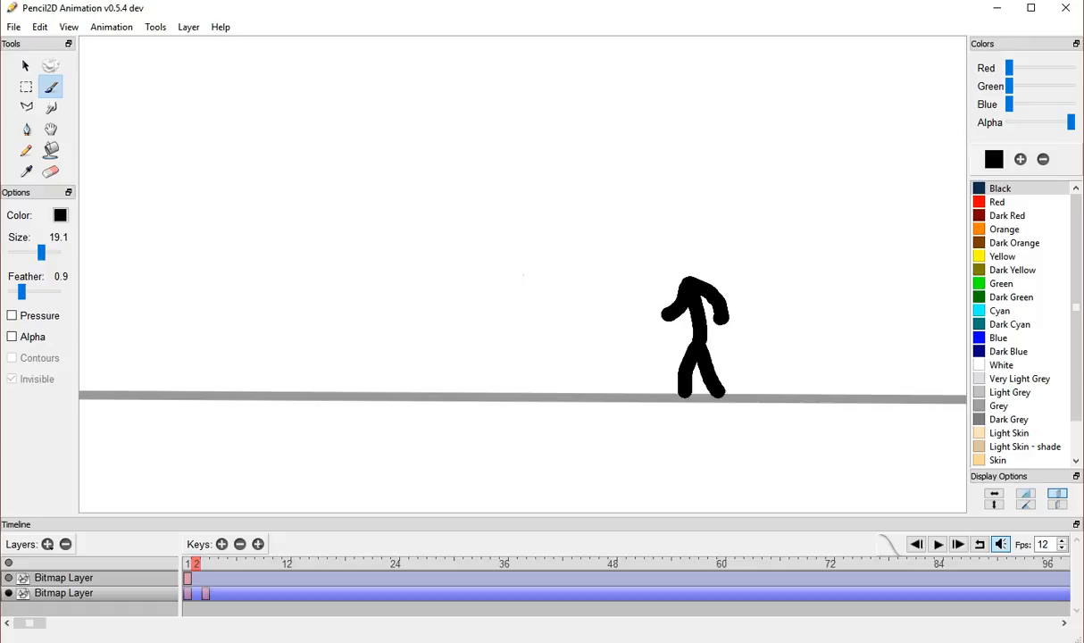
Draw an in-between pose in a new frame 2 with the next-frame onion skin on, and remove frames 2 and 3
{"action": "key", "text": "F7"}
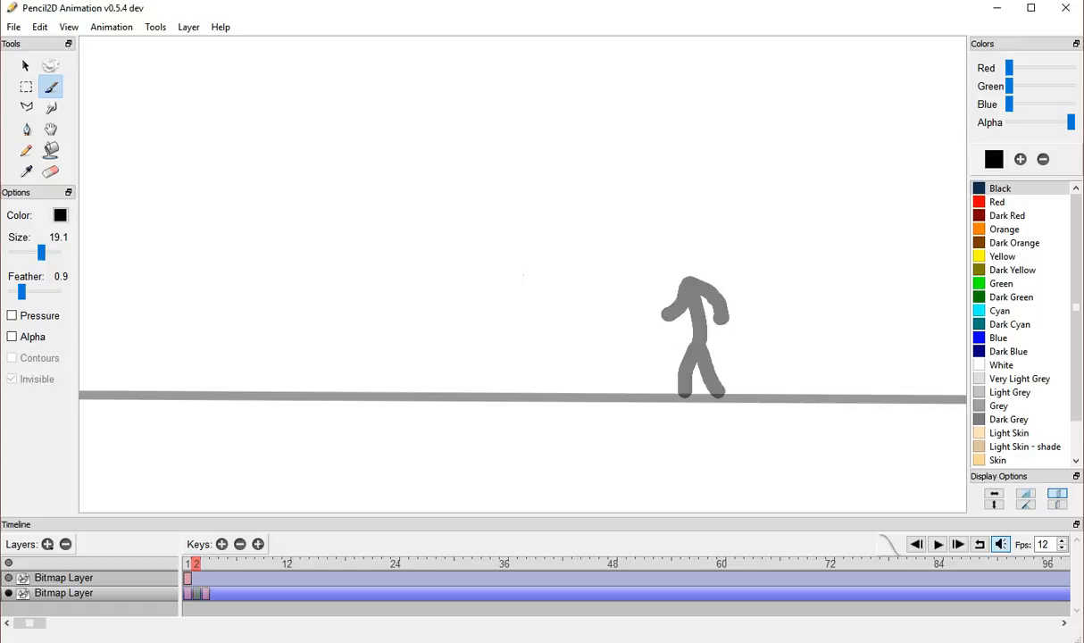
{"action": "left_click_drag", "start_coordinate": [619, 310], "coordinate": [661, 368]}
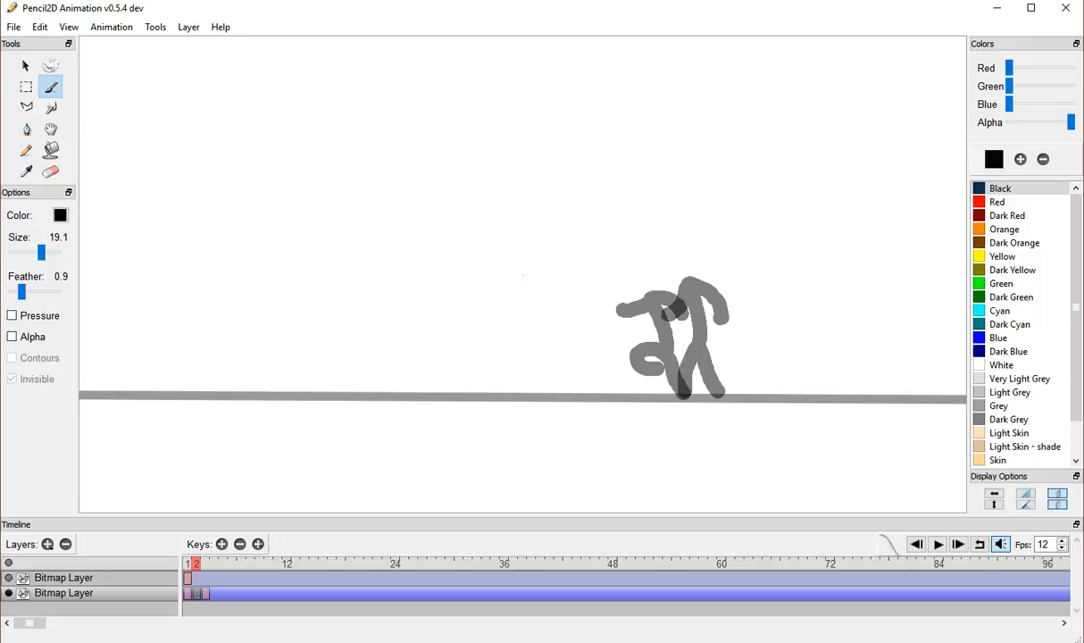
{"action": "key", "text": "ctrl+z"}
{"action": "key", "text": "ctrl+shift+z"}
{"action": "mouse_move", "coordinate": [683, 391]}
{"action": "left_mouse_down"}
{"action": "mouse_move", "coordinate": [681, 346]}
{"action": "mouse_move", "coordinate": [670, 352]}
{"action": "mouse_move", "coordinate": [686, 371]}
{"action": "mouse_move", "coordinate": [675, 291]}
{"action": "left_mouse_up"}
{"action": "mouse_move", "coordinate": [672, 295]}
{"action": "left_mouse_down"}
{"action": "mouse_move", "coordinate": [649, 317]}
{"action": "mouse_move", "coordinate": [706, 308]}
{"action": "left_mouse_up"}
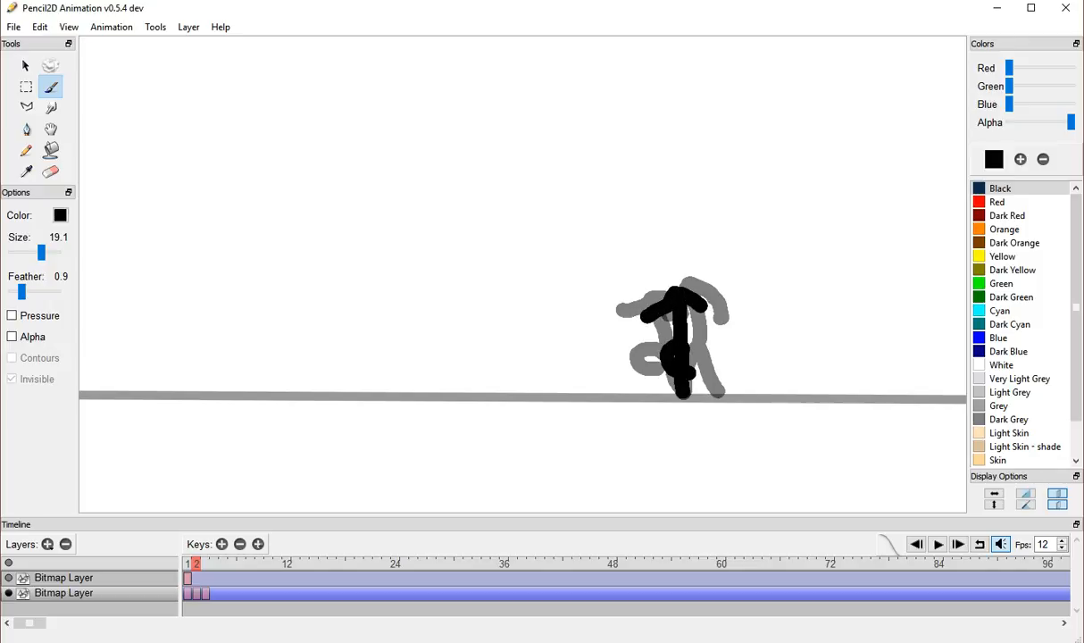
{"action": "key", "text": "Right"}
{"action": "key", "text": "Left"}
{"action": "key", "text": "Left"}
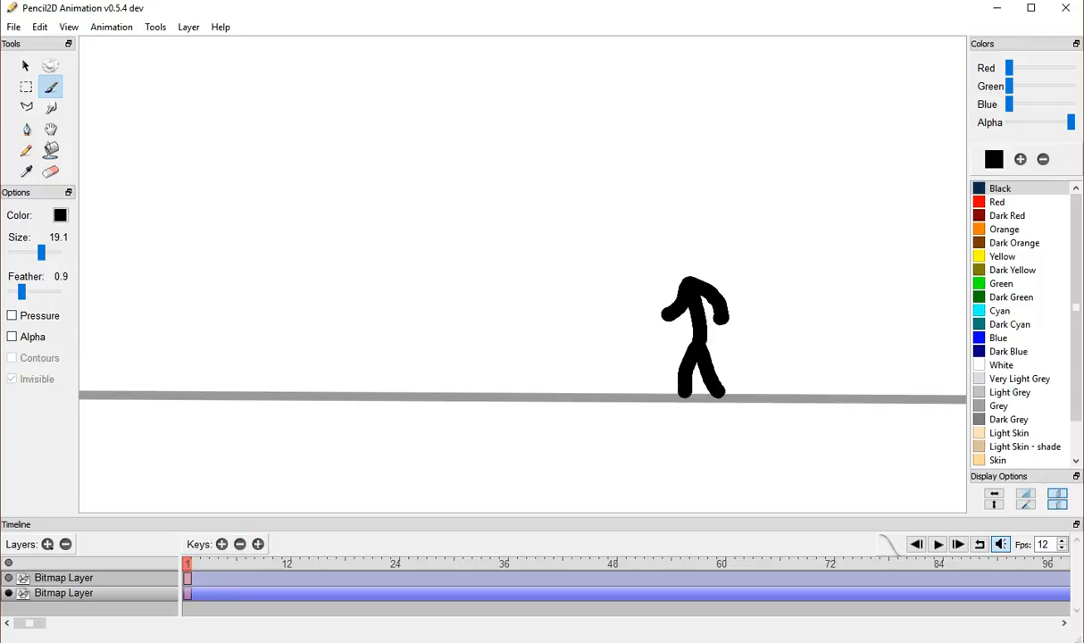
Set the brush feather to 0.2 and draw the figure with legs apart and arms swung outward in a new frame 2
{"action": "left_click_drag", "start_coordinate": [22, 291], "coordinate": [11, 291]}
{"action": "key", "text": "Right"}
{"action": "key", "text": "Left"}
{"action": "key", "text": "F7"}
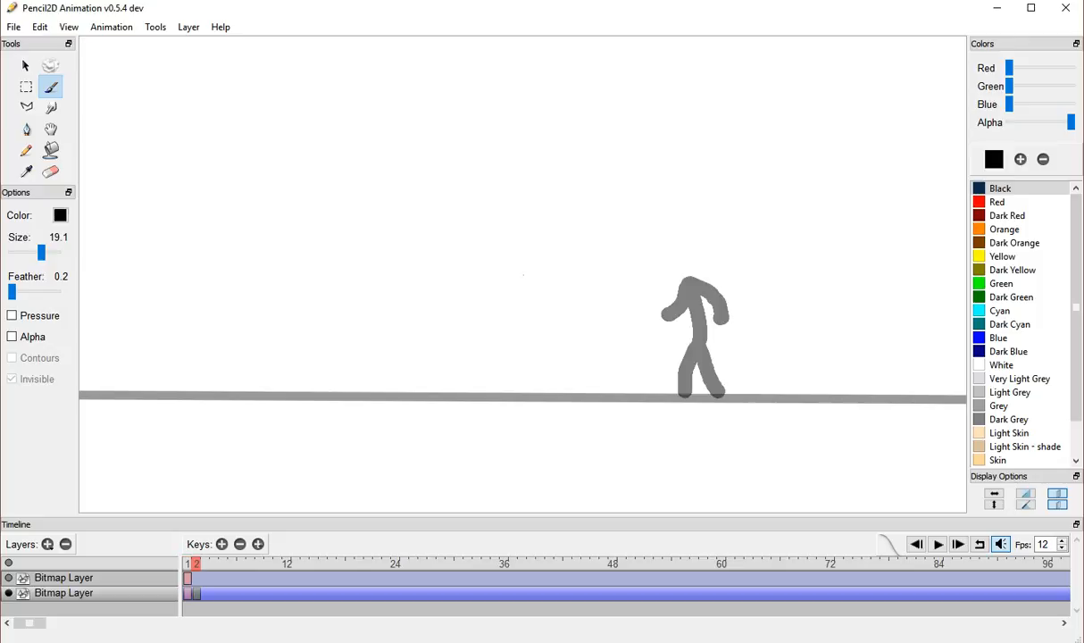
{"action": "mouse_move", "coordinate": [684, 391]}
{"action": "left_mouse_down"}
{"action": "mouse_move", "coordinate": [692, 352]}
{"action": "mouse_move", "coordinate": [725, 391]}
{"action": "left_mouse_up"}
{"action": "mouse_move", "coordinate": [698, 350]}
{"action": "left_mouse_down"}
{"action": "mouse_move", "coordinate": [692, 288]}
{"action": "mouse_move", "coordinate": [724, 277]}
{"action": "mouse_move", "coordinate": [736, 286]}
{"action": "mouse_move", "coordinate": [719, 294]}
{"action": "left_mouse_up"}
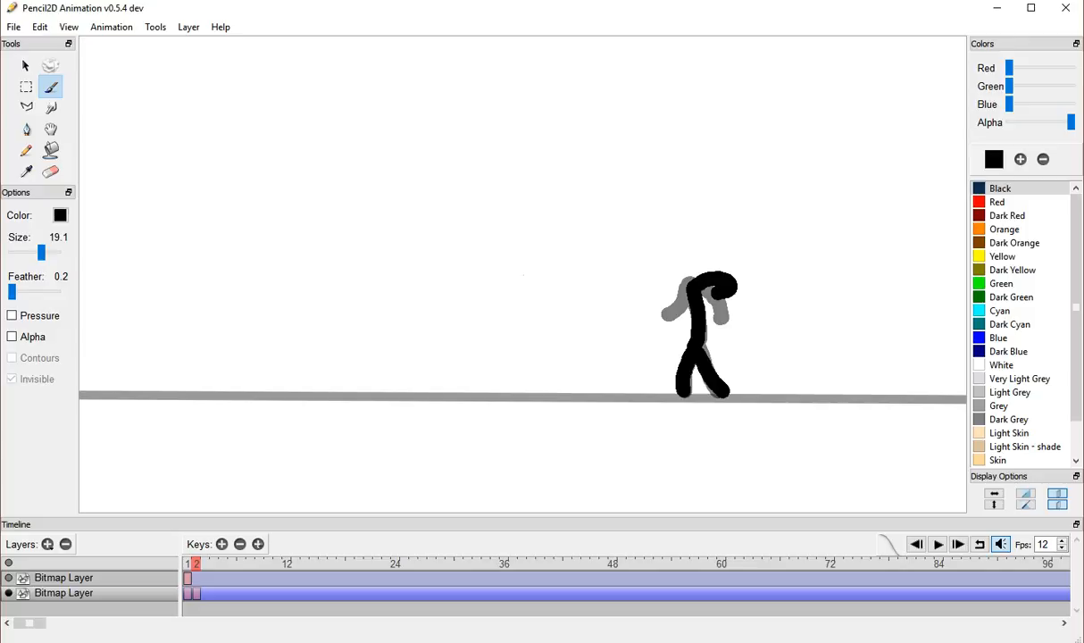
{"action": "left_click_drag", "start_coordinate": [688, 301], "coordinate": [651, 309]}
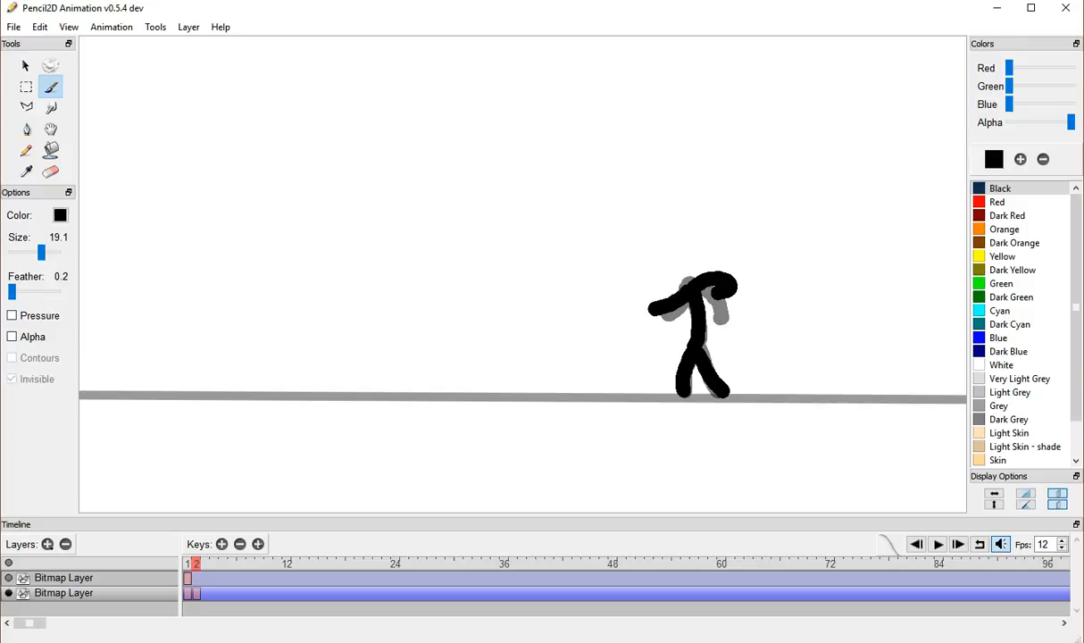
Draw a passing pose with one leg lifted in a new frame 3 and a landing pose with legs apart in a new frame 4
{"action": "key", "text": "F7"}
{"action": "mouse_move", "coordinate": [685, 393]}
{"action": "left_mouse_down"}
{"action": "mouse_move", "coordinate": [671, 348]}
{"action": "mouse_move", "coordinate": [662, 356]}
{"action": "mouse_move", "coordinate": [682, 369]}
{"action": "mouse_move", "coordinate": [664, 291]}
{"action": "mouse_move", "coordinate": [621, 293]}
{"action": "mouse_move", "coordinate": [695, 304]}
{"action": "left_mouse_up"}
{"action": "key", "text": "F7"}
{"action": "mouse_move", "coordinate": [641, 391]}
{"action": "left_mouse_down"}
{"action": "mouse_move", "coordinate": [659, 347]}
{"action": "mouse_move", "coordinate": [684, 390]}
{"action": "left_mouse_up"}
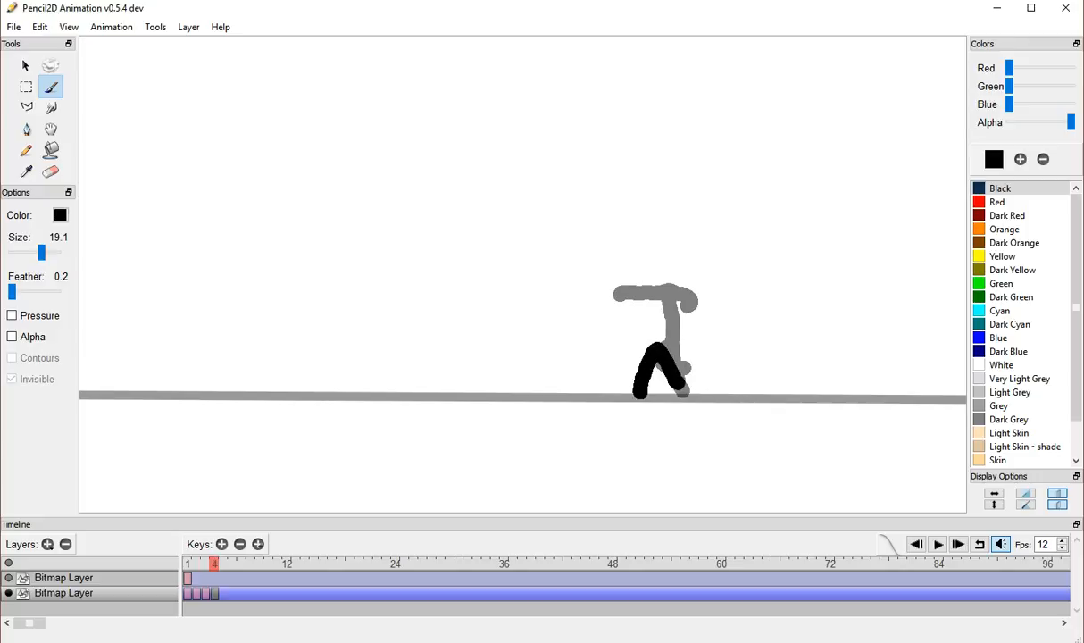
{"action": "mouse_move", "coordinate": [661, 348]}
{"action": "left_mouse_down"}
{"action": "mouse_move", "coordinate": [659, 300]}
{"action": "mouse_move", "coordinate": [636, 293]}
{"action": "mouse_move", "coordinate": [619, 308]}
{"action": "mouse_move", "coordinate": [614, 329]}
{"action": "mouse_move", "coordinate": [661, 346]}
{"action": "mouse_move", "coordinate": [644, 296]}
{"action": "mouse_move", "coordinate": [633, 329]}
{"action": "mouse_move", "coordinate": [656, 293]}
{"action": "mouse_move", "coordinate": [683, 315]}
{"action": "left_mouse_up"}
{"action": "key", "text": "ctrl+z"}
{"action": "key", "text": "ctrl+z"}
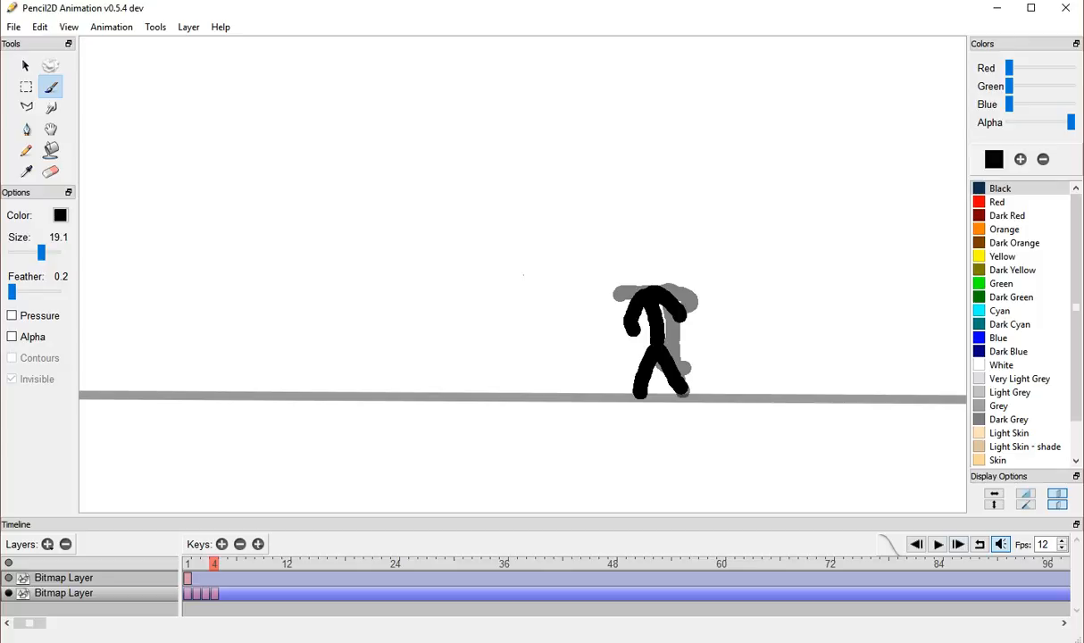
Play the walk animation and turn off the previous-frame and next-frame onion skins
{"action": "left_click", "coordinate": [938, 544]}
{"action": "left_click", "coordinate": [1058, 493]}
{"action": "left_click", "coordinate": [938, 544]}
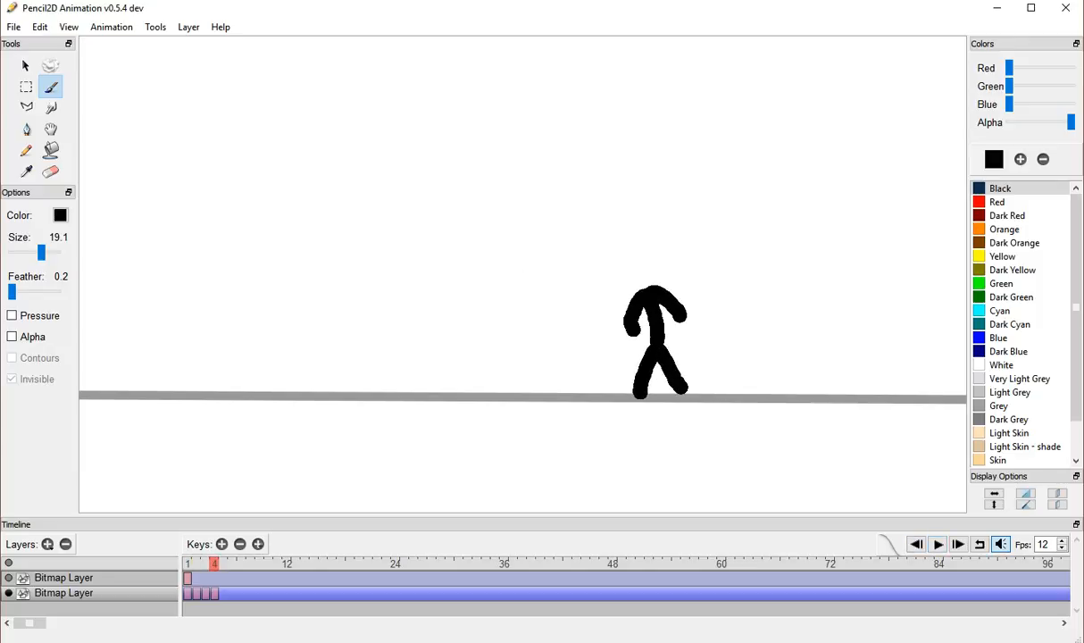
Shift the figure layer's keys from frames 2 to 4 one frame later, leaving frame 2 empty
{"action": "left_click", "coordinate": [196, 593]}
{"action": "left_click", "coordinate": [214, 593], "text": "shift"}
{"action": "left_click_drag", "start_coordinate": [214, 593], "coordinate": [223, 593]}
{"action": "left_click", "coordinate": [197, 593]}
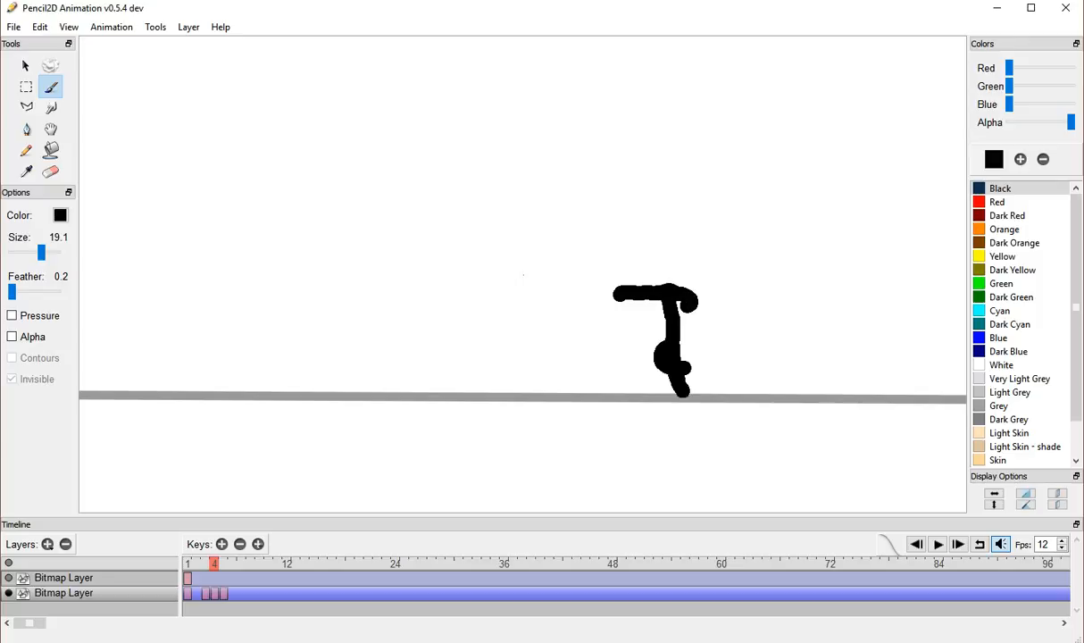
Insert a blank key at frame 2 of the figure layer and turn on the previous-frame and next-frame onion skins
{"action": "left_click", "coordinate": [197, 578]}
{"action": "left_click", "coordinate": [197, 563]}
{"action": "left_click", "coordinate": [197, 594]}
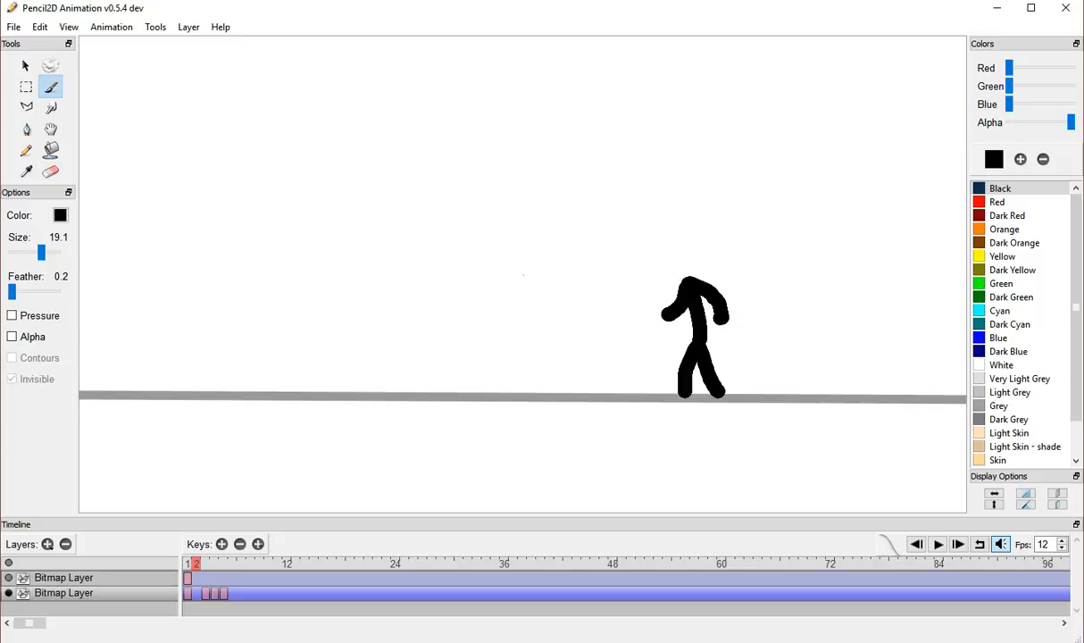
{"action": "key", "text": "F7"}
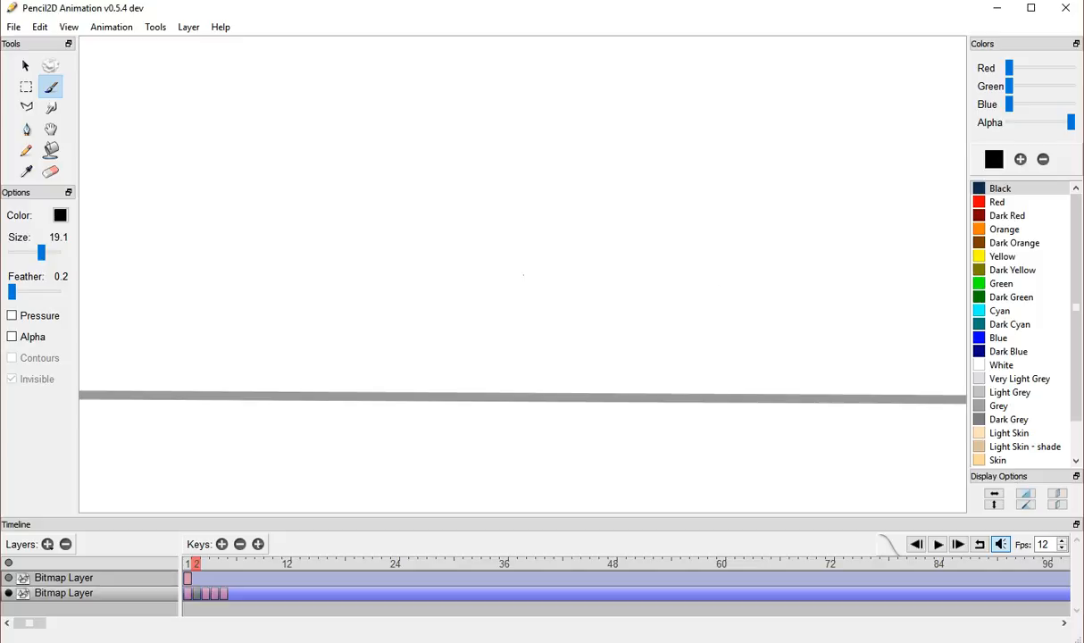
{"action": "key", "text": "o"}
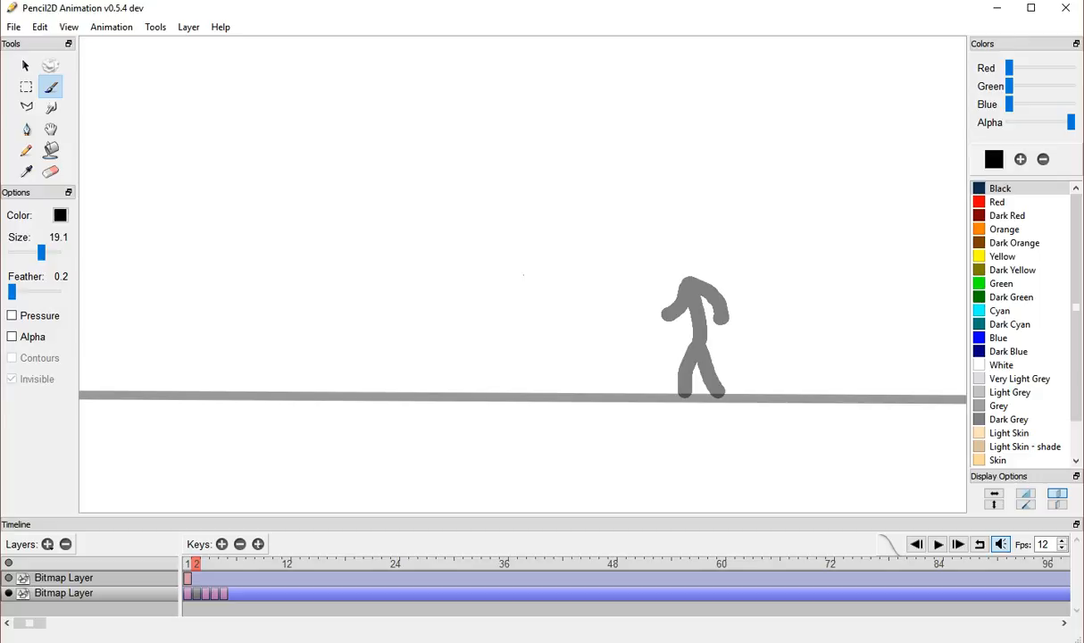
{"action": "key", "text": "alt+o"}
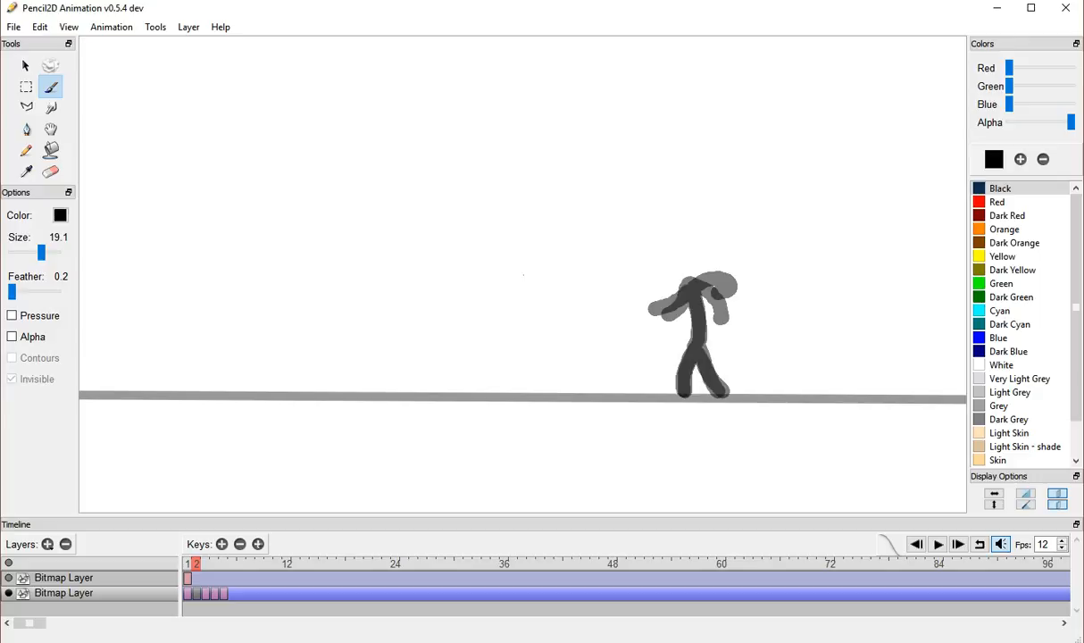
Draw an in-between pose with legs apart and arms slightly raised in frame 2, and delete the extra blank key at frame 6
{"action": "mouse_move", "coordinate": [683, 389]}
{"action": "left_mouse_down"}
{"action": "mouse_move", "coordinate": [696, 344]}
{"action": "mouse_move", "coordinate": [721, 389]}
{"action": "left_mouse_up"}
{"action": "left_click_drag", "start_coordinate": [697, 351], "coordinate": [688, 285]}
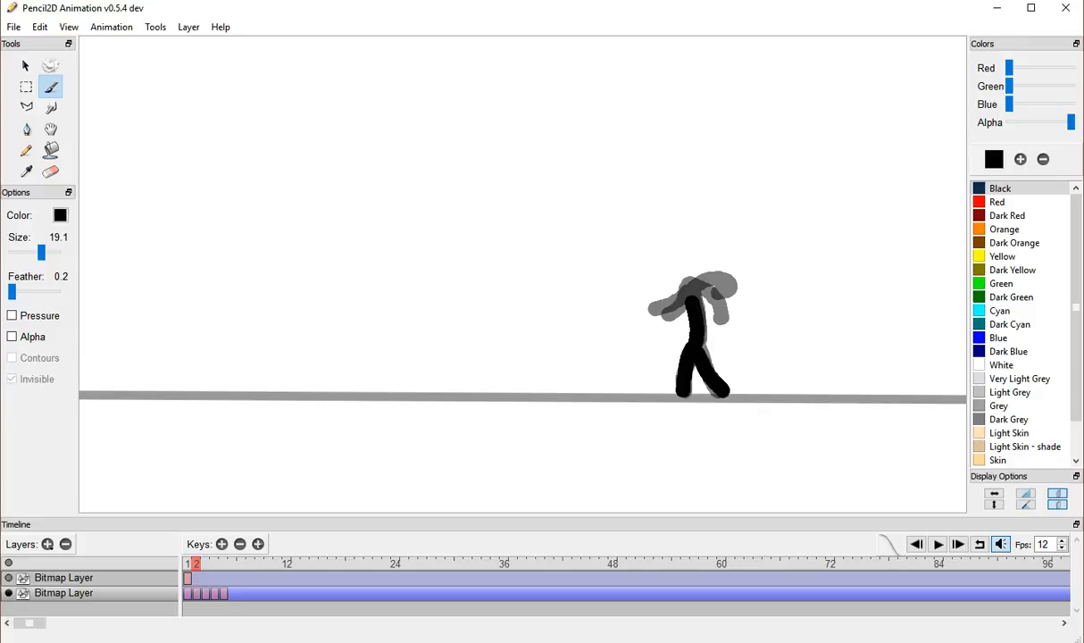
{"action": "key", "text": "ctrl+z"}
{"action": "mouse_move", "coordinate": [694, 349]}
{"action": "left_mouse_down"}
{"action": "mouse_move", "coordinate": [693, 284]}
{"action": "mouse_move", "coordinate": [723, 294]}
{"action": "mouse_move", "coordinate": [696, 285]}
{"action": "mouse_move", "coordinate": [666, 306]}
{"action": "left_mouse_up"}
{"action": "key", "text": "ctrl+z"}
{"action": "key", "text": "F7"}
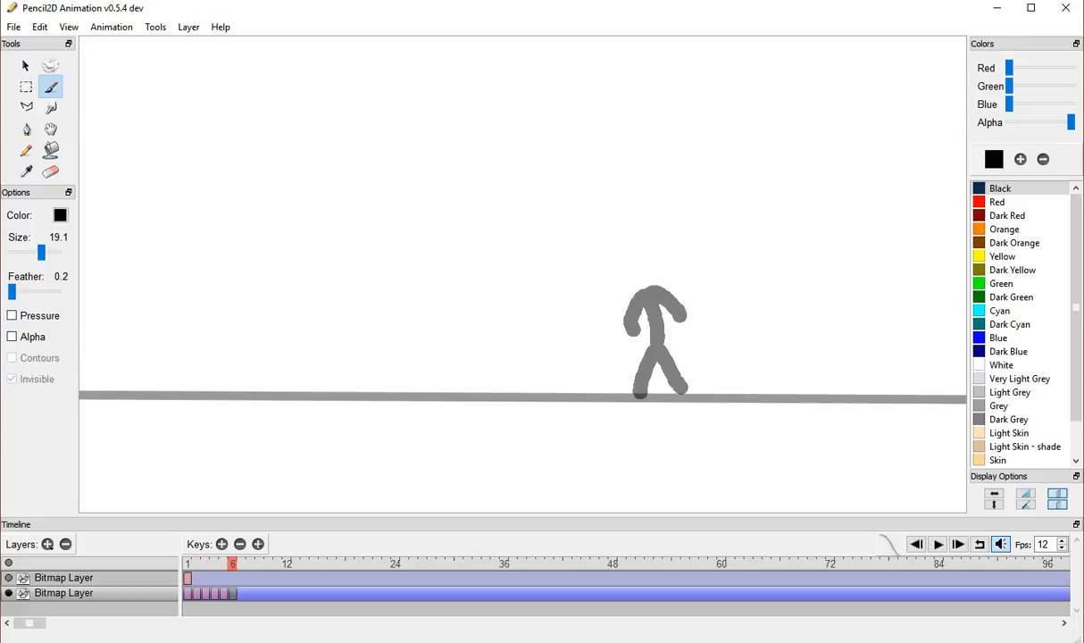
{"action": "left_click", "coordinate": [239, 544]}
Shift the figure layer's keys from frames 3 to 5 one frame later, leaving frame 3 empty
{"action": "left_click_drag", "start_coordinate": [197, 563], "coordinate": [187, 564]}
{"action": "key", "text": "Right"}
{"action": "key", "text": "Right"}
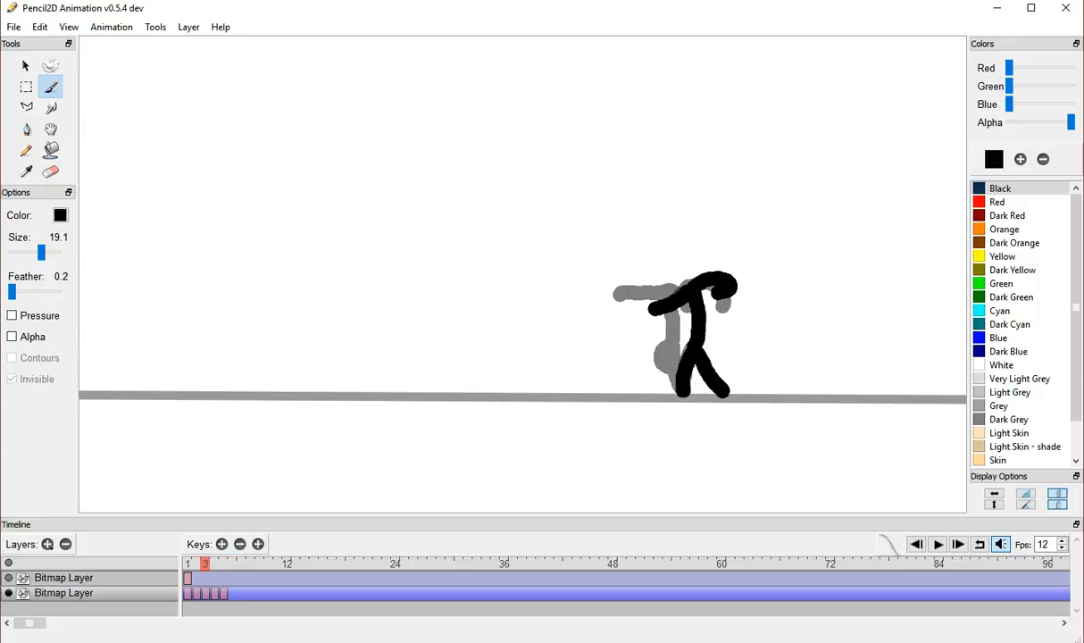
{"action": "key", "text": "Left"}
{"action": "left_click_drag", "start_coordinate": [206, 593], "coordinate": [233, 593]}
{"action": "left_click", "coordinate": [251, 593]}
{"action": "key", "text": "Right"}
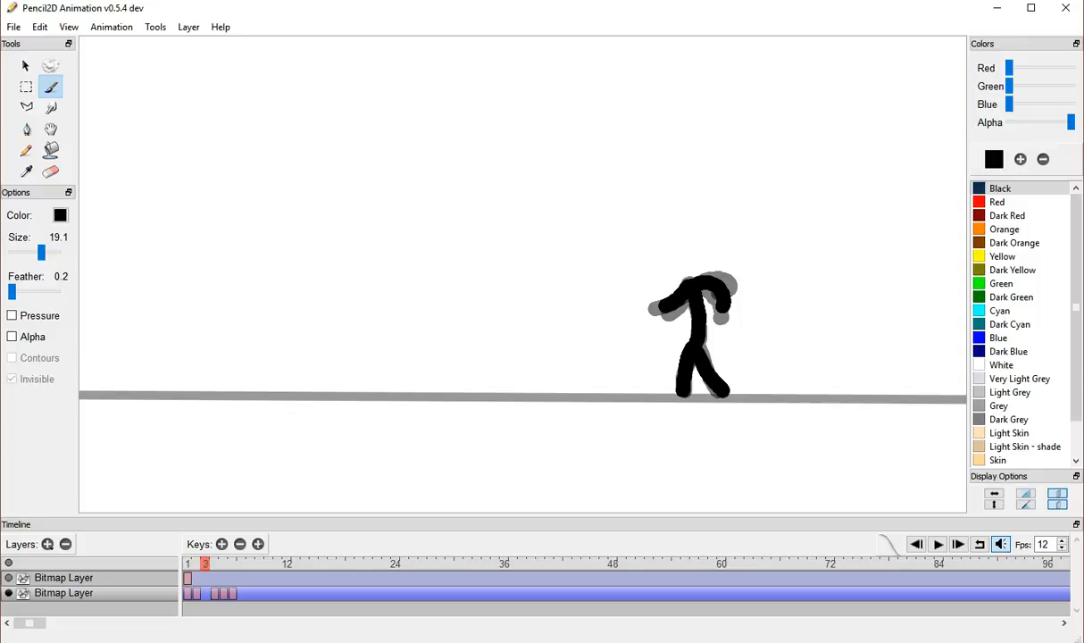
Insert a blank key at frame 3 and draw an in-between pose with legs apart and arms swung between the onion-skinned poses
{"action": "key", "text": "F7"}
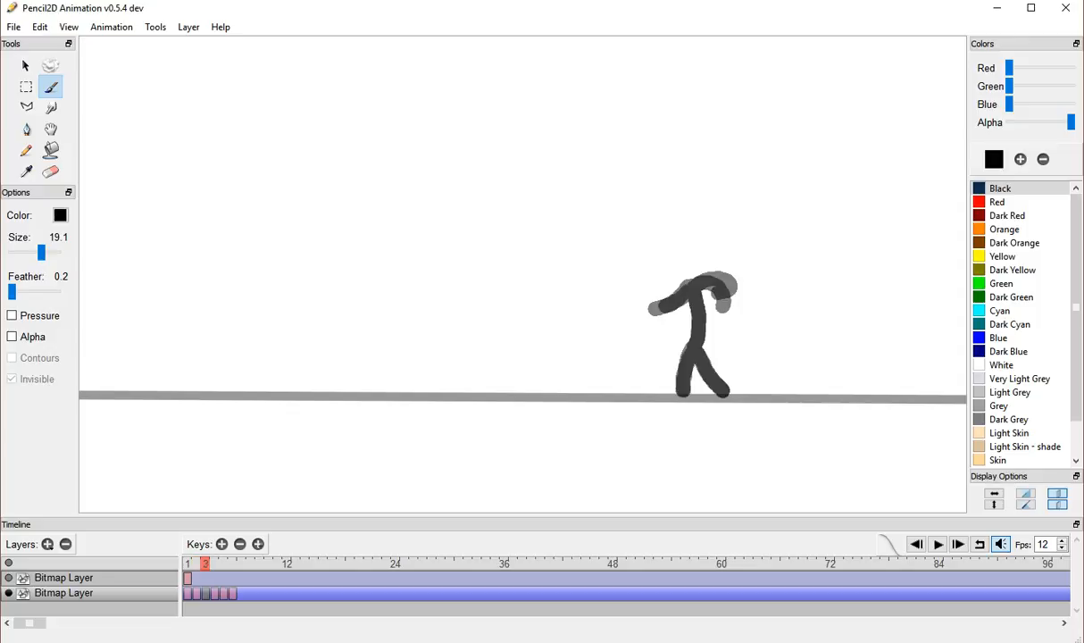
{"action": "mouse_move", "coordinate": [683, 390]}
{"action": "left_mouse_down"}
{"action": "mouse_move", "coordinate": [692, 345]}
{"action": "mouse_move", "coordinate": [724, 390]}
{"action": "left_mouse_up"}
{"action": "mouse_move", "coordinate": [698, 351]}
{"action": "left_mouse_down"}
{"action": "mouse_move", "coordinate": [693, 284]}
{"action": "mouse_move", "coordinate": [721, 289]}
{"action": "left_mouse_up"}
{"action": "key", "text": "ctrl+z"}
{"action": "mouse_move", "coordinate": [698, 350]}
{"action": "left_mouse_down"}
{"action": "mouse_move", "coordinate": [698, 282]}
{"action": "mouse_move", "coordinate": [727, 288]}
{"action": "mouse_move", "coordinate": [728, 298]}
{"action": "mouse_move", "coordinate": [659, 307]}
{"action": "left_mouse_up"}
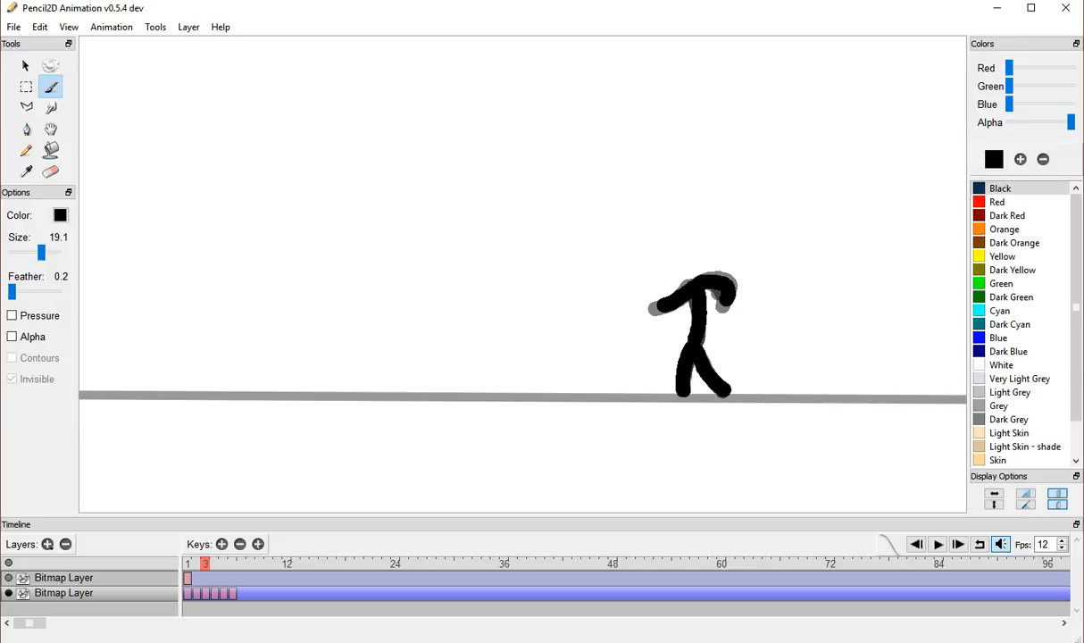
{"action": "key", "text": "period"}
{"action": "left_click", "coordinate": [997, 202]}
{"action": "left_click", "coordinate": [720, 296]}
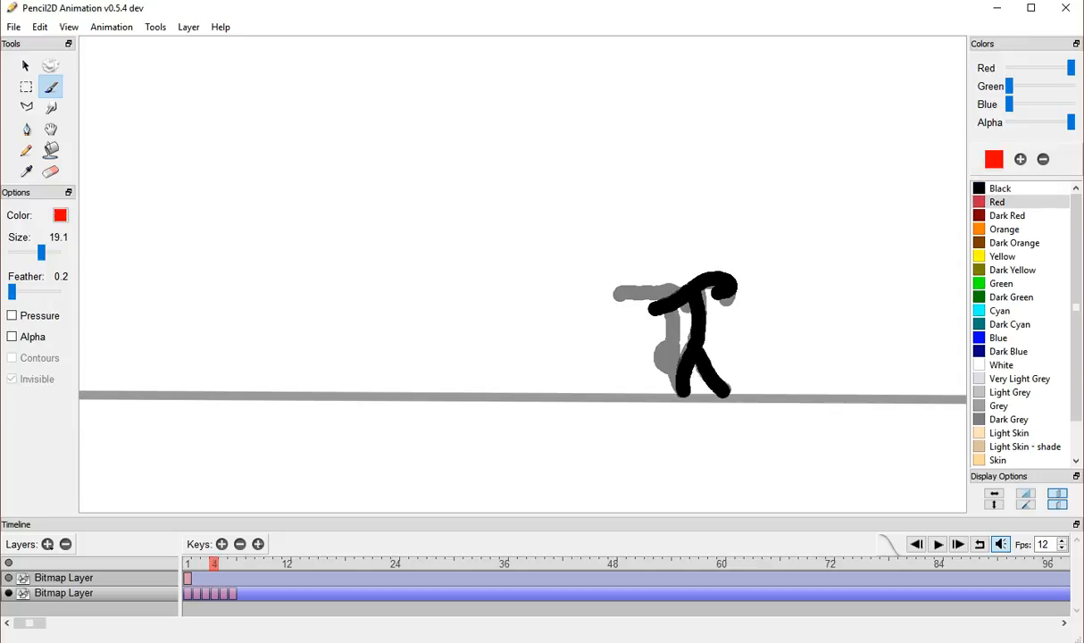
{"action": "left_click", "coordinate": [617, 302]}
{"action": "key", "text": "ctrl+z"}
{"action": "key", "text": "ctrl+z"}
Shift the figure layer's keys at frames 5 and 6 one frame later and insert a blank key at frame 5
{"action": "left_click_drag", "start_coordinate": [223, 593], "coordinate": [241, 593]}
{"action": "left_click", "coordinate": [224, 593]}
{"action": "left_click", "coordinate": [223, 564]}
{"action": "key", "text": "F7"}
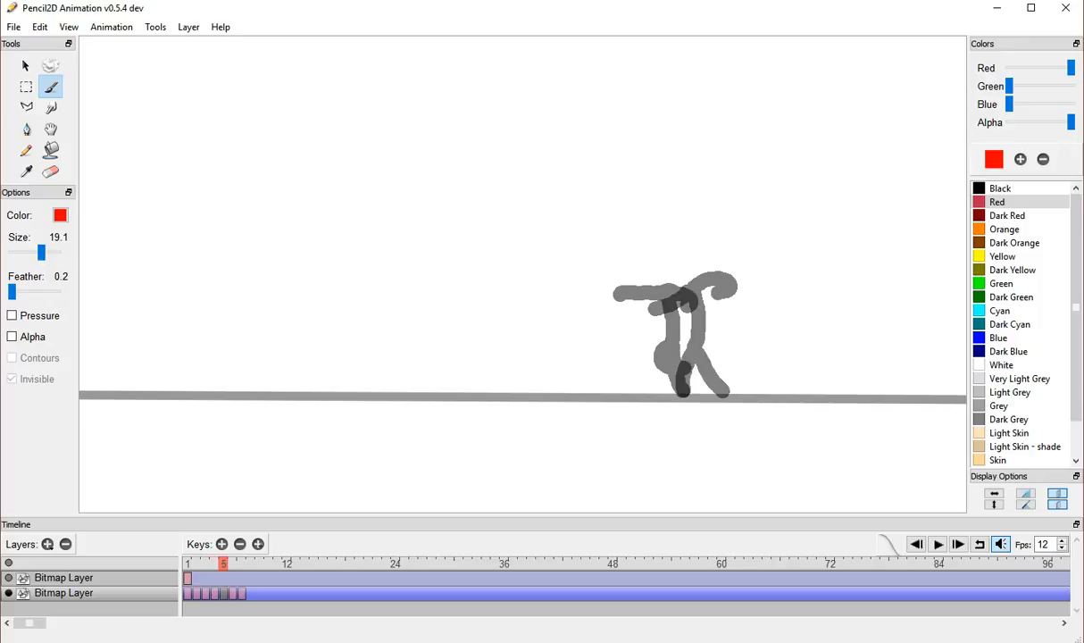
Draw an in-between pose in black in frame 5, with the rear leg lifted and the arms close to the body
{"action": "left_click", "coordinate": [999, 188]}
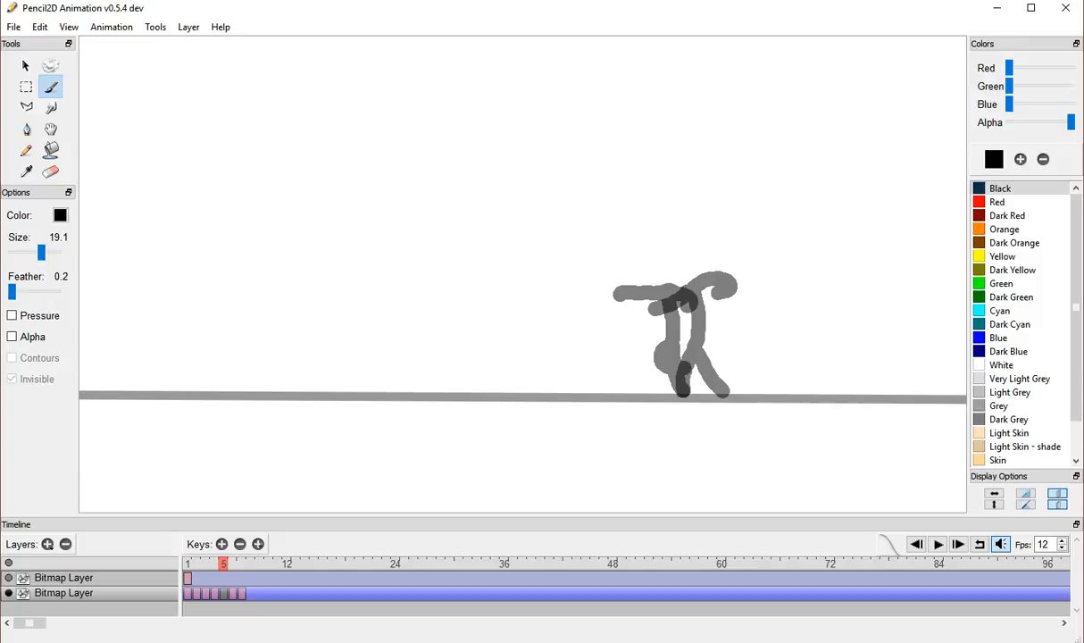
{"action": "mouse_move", "coordinate": [679, 364]}
{"action": "left_mouse_down"}
{"action": "mouse_move", "coordinate": [683, 392]}
{"action": "mouse_move", "coordinate": [685, 353]}
{"action": "mouse_move", "coordinate": [706, 374]}
{"action": "mouse_move", "coordinate": [684, 292]}
{"action": "mouse_move", "coordinate": [701, 301]}
{"action": "mouse_move", "coordinate": [658, 318]}
{"action": "left_mouse_up"}
{"action": "key", "text": "ctrl+z"}
{"action": "key", "text": "ctrl+z"}
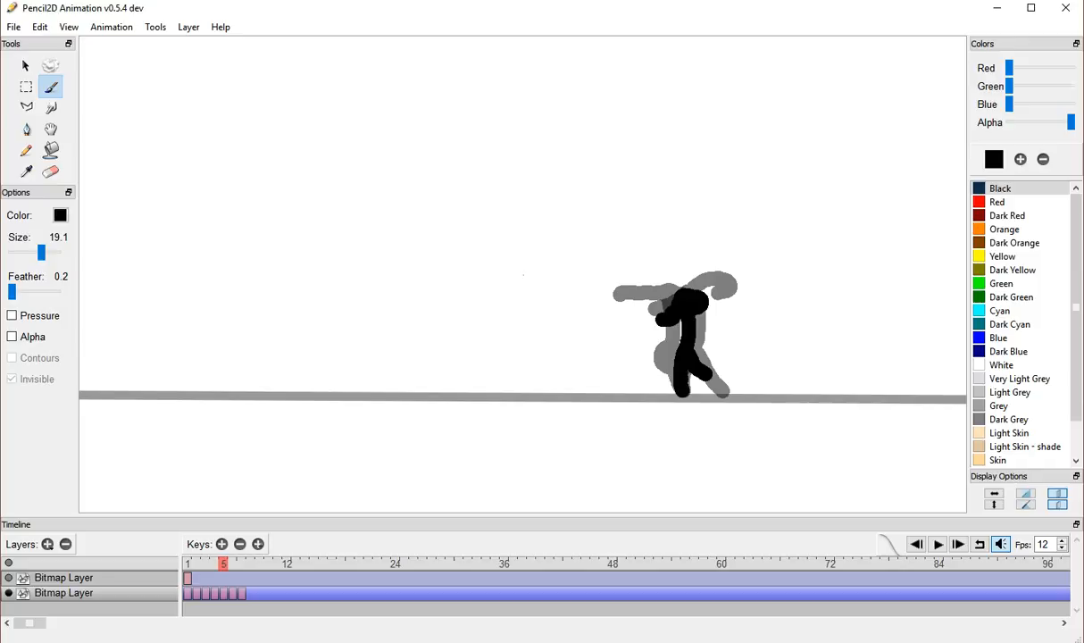
Step back and forth through frames 4 to 6 to compare the new in-between pose with its neighbours
{"action": "key", "text": "period"}
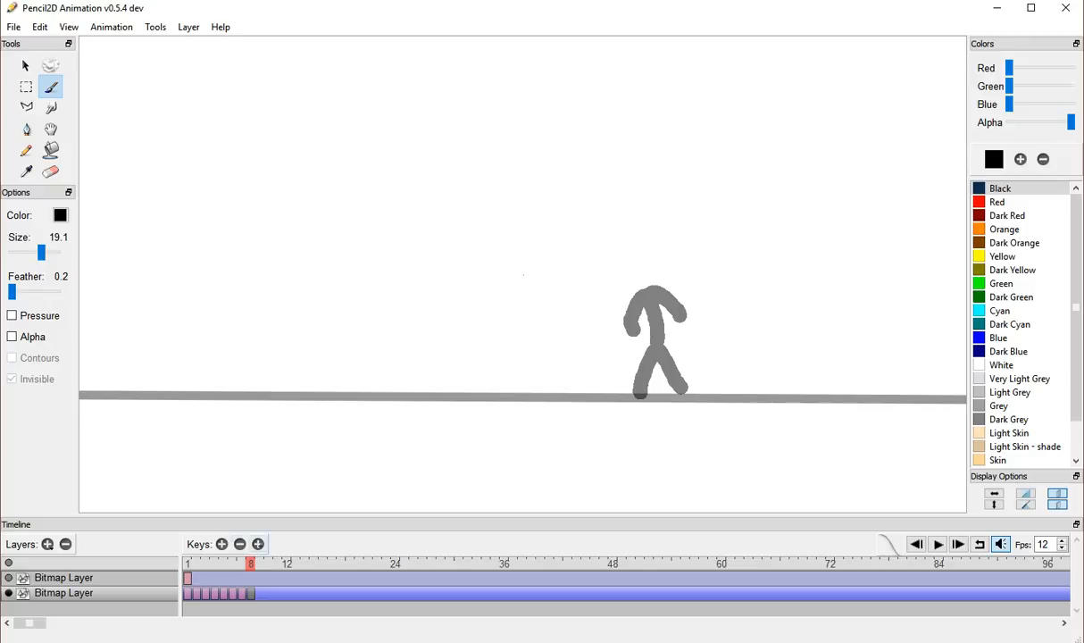
{"action": "key", "text": "period"}
{"action": "key", "text": "comma"}
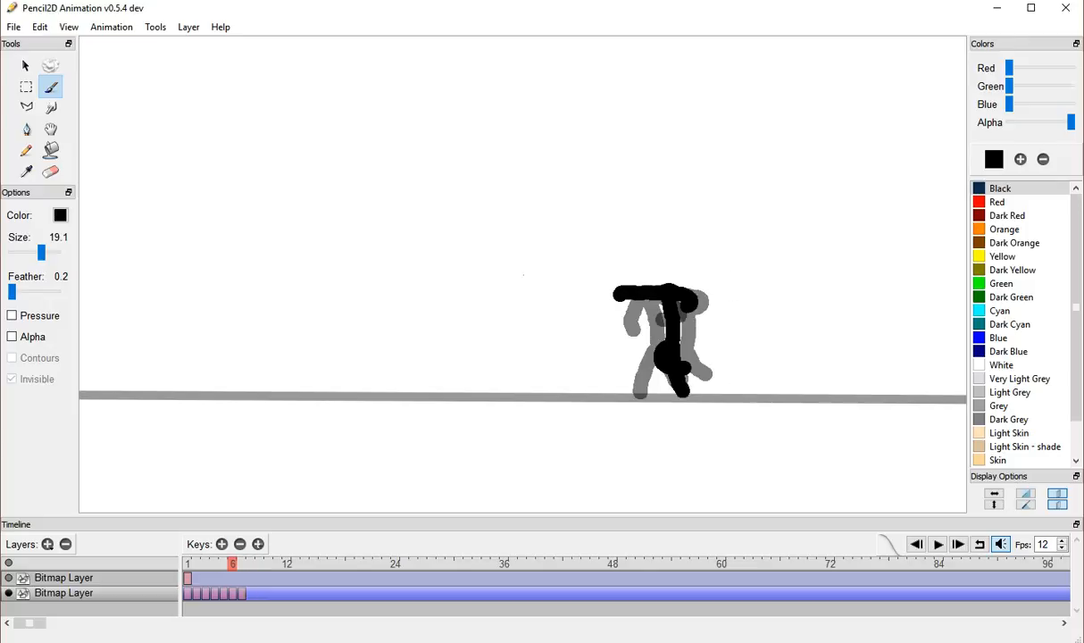
{"action": "key", "text": "comma"}
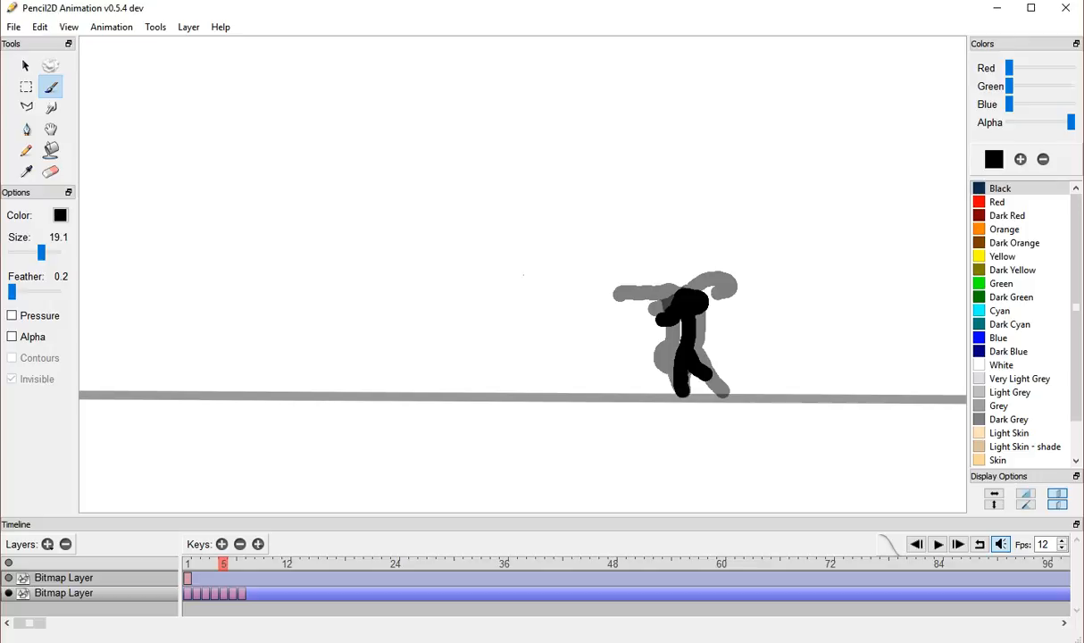
{"action": "key", "text": "comma"}
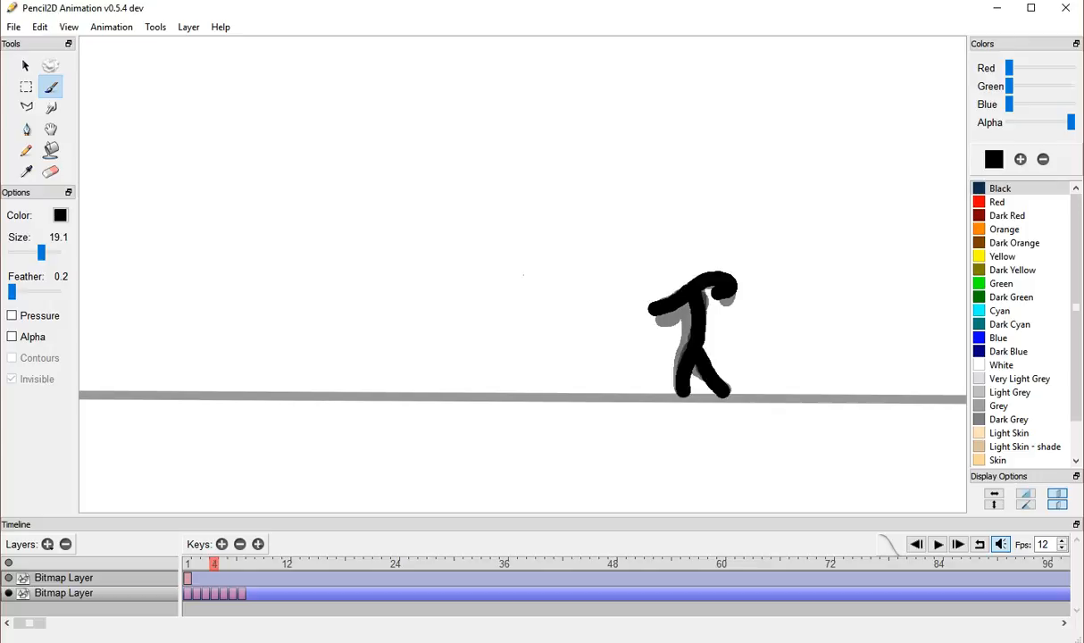
{"action": "key", "text": "period"}
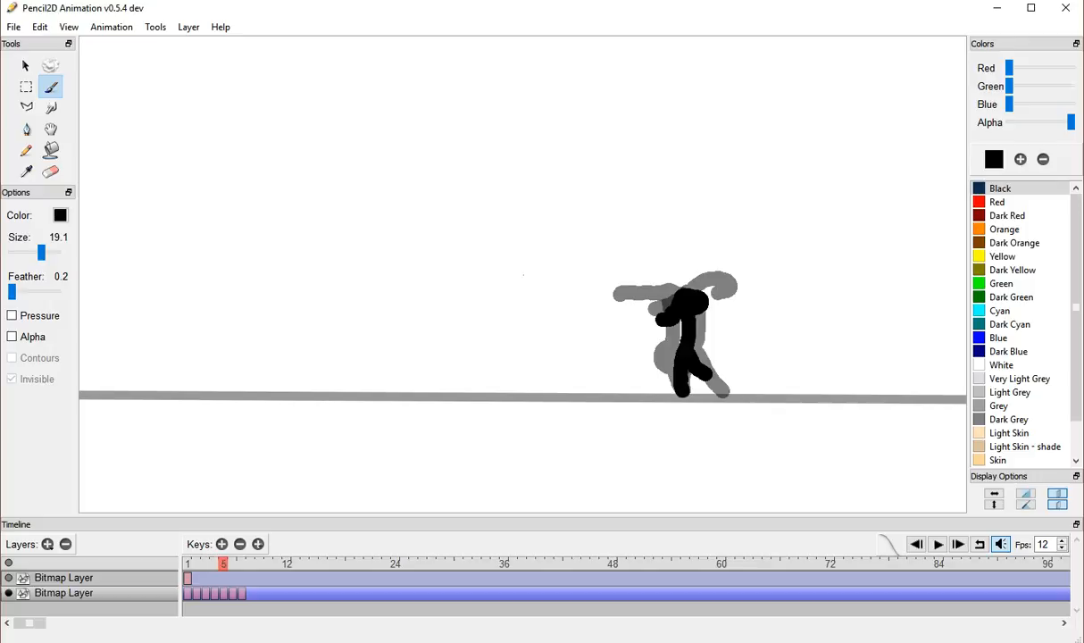
{"action": "key", "text": "period"}
{"action": "key", "text": "comma"}
Shift the keys from frames 5 to 7 one frame later and draw a pose with the rear foot just lifted in a new frame 5
{"action": "left_click_drag", "start_coordinate": [224, 593], "coordinate": [251, 593]}
{"action": "left_click", "coordinate": [268, 593]}
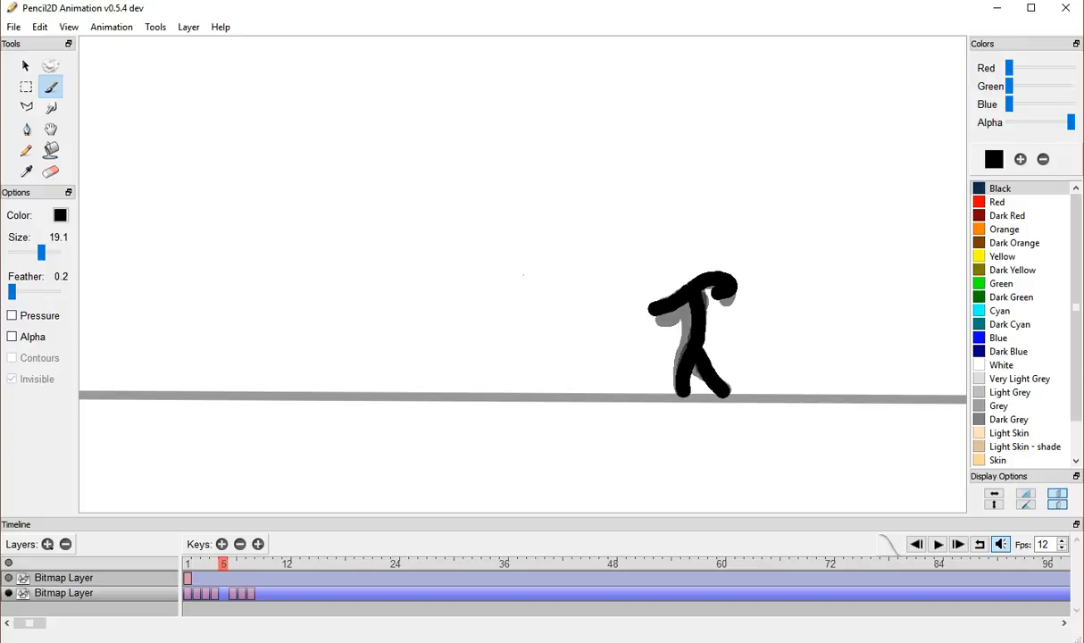
{"action": "key", "text": "F7"}
{"action": "mouse_move", "coordinate": [681, 395]}
{"action": "left_mouse_down"}
{"action": "mouse_move", "coordinate": [693, 352]}
{"action": "mouse_move", "coordinate": [720, 388]}
{"action": "mouse_move", "coordinate": [687, 324]}
{"action": "mouse_move", "coordinate": [686, 286]}
{"action": "mouse_move", "coordinate": [718, 301]}
{"action": "mouse_move", "coordinate": [663, 319]}
{"action": "left_mouse_up"}
Move the frame 8 key to frame 9 and draw an in-between pose with the front leg lifted and arms spread in a new frame 8
{"action": "key", "text": "period"}
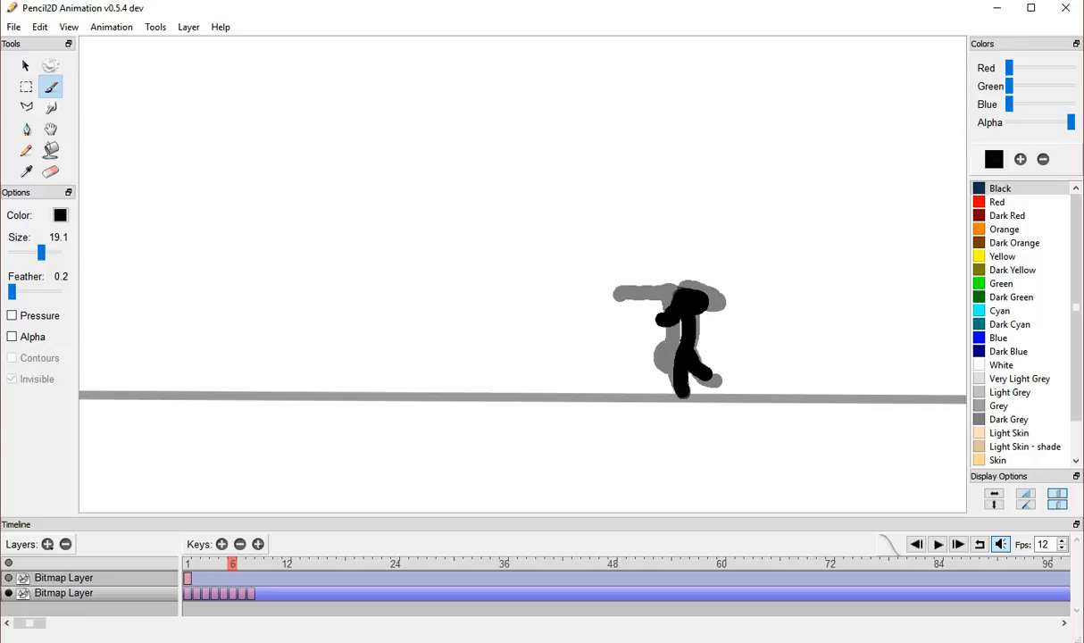
{"action": "key", "text": "period"}
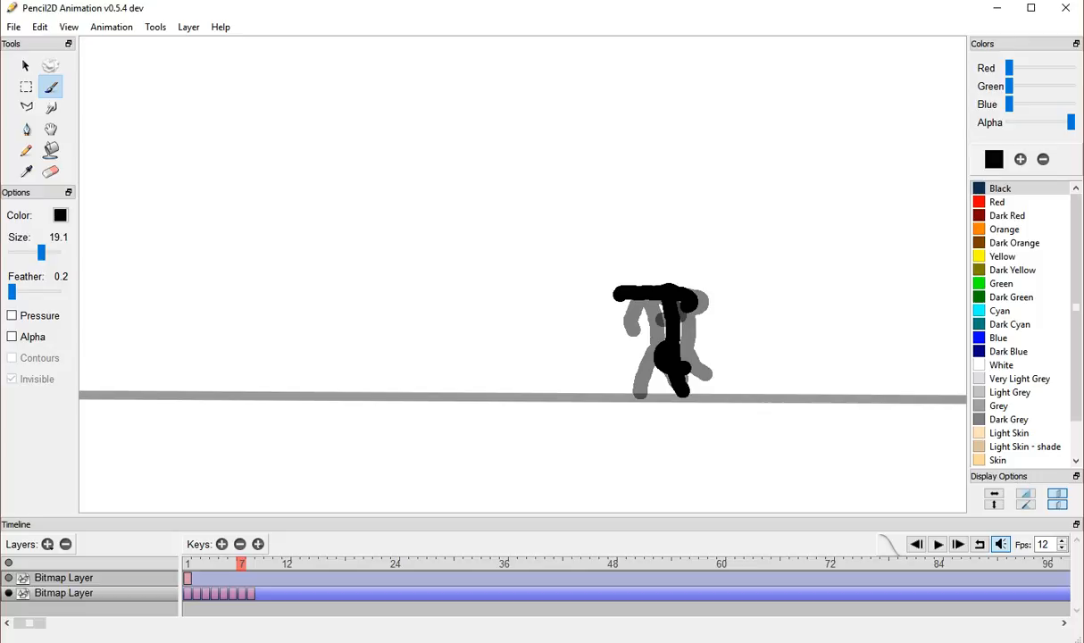
{"action": "key", "text": "period"}
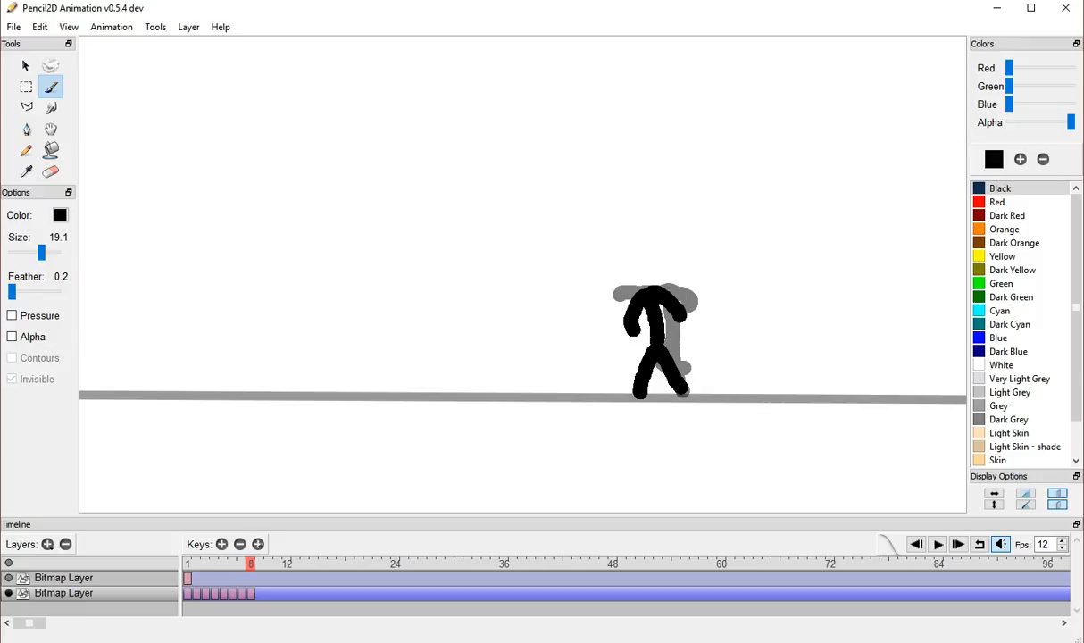
{"action": "left_click_drag", "start_coordinate": [251, 594], "coordinate": [260, 594]}
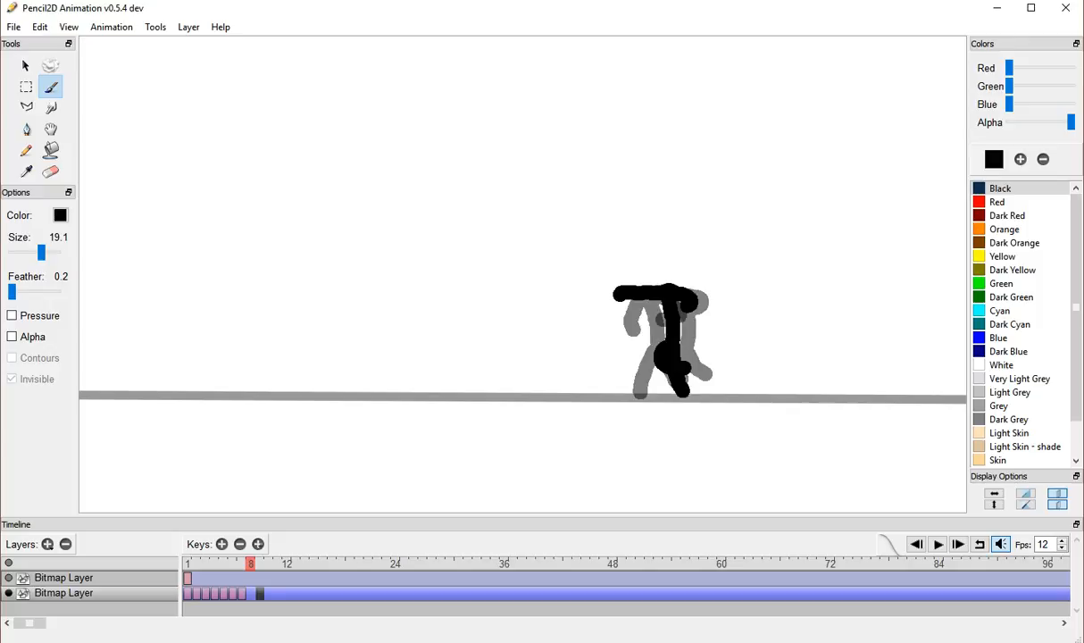
{"action": "key", "text": "F7"}
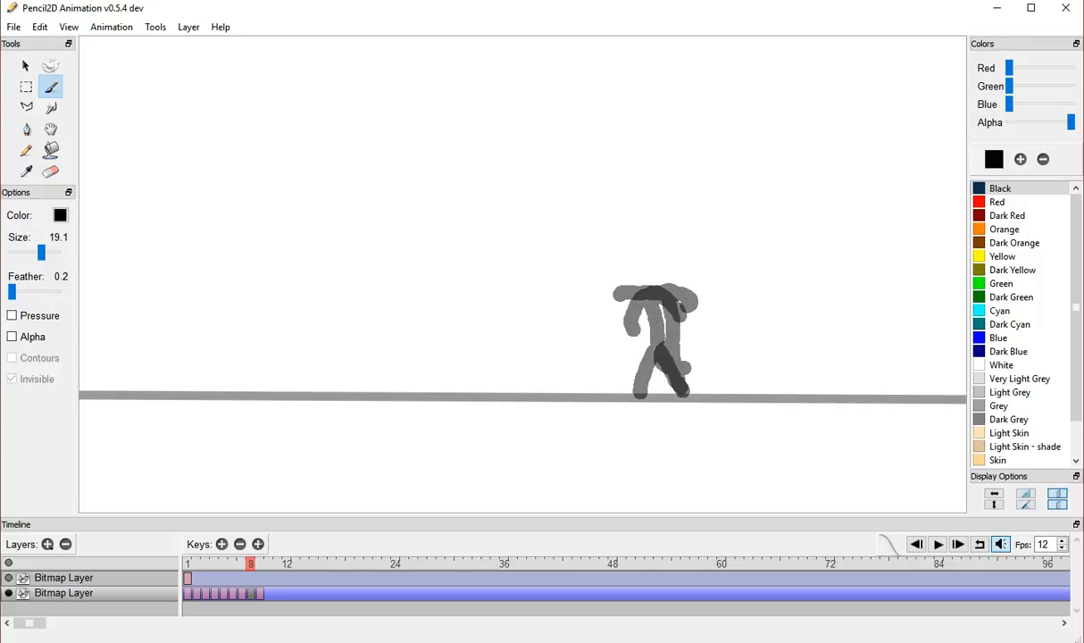
{"action": "mouse_move", "coordinate": [646, 378]}
{"action": "left_mouse_down"}
{"action": "mouse_move", "coordinate": [678, 368]}
{"action": "mouse_move", "coordinate": [685, 390]}
{"action": "mouse_move", "coordinate": [656, 297]}
{"action": "mouse_move", "coordinate": [629, 327]}
{"action": "left_mouse_up"}
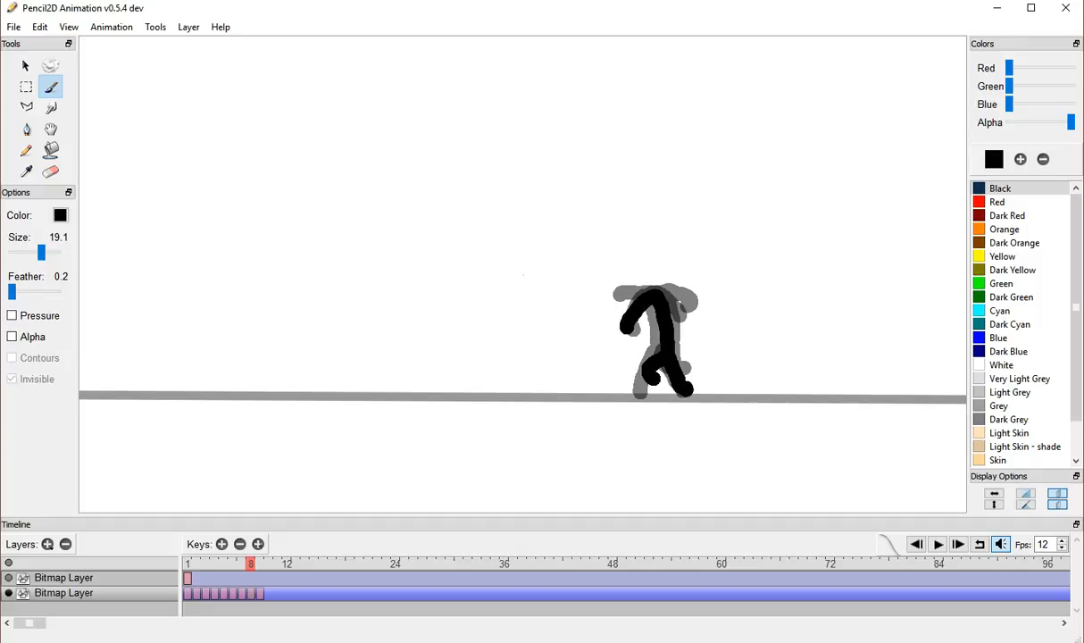
{"action": "left_click_drag", "start_coordinate": [661, 299], "coordinate": [695, 318]}
{"action": "key", "text": "F7"}
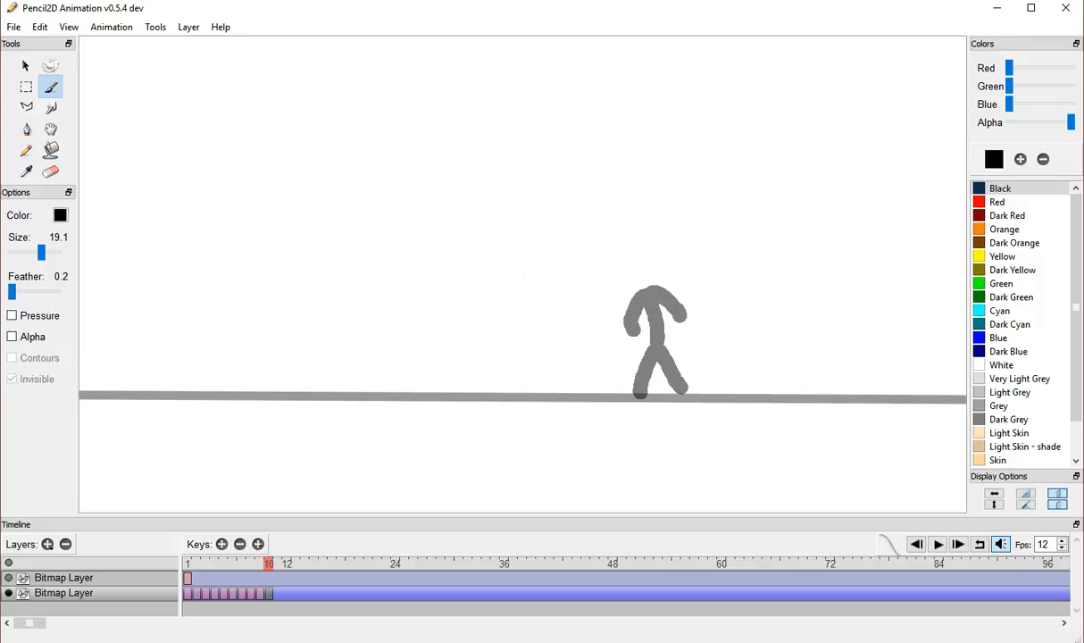
{"action": "key", "text": "ctrl+z"}
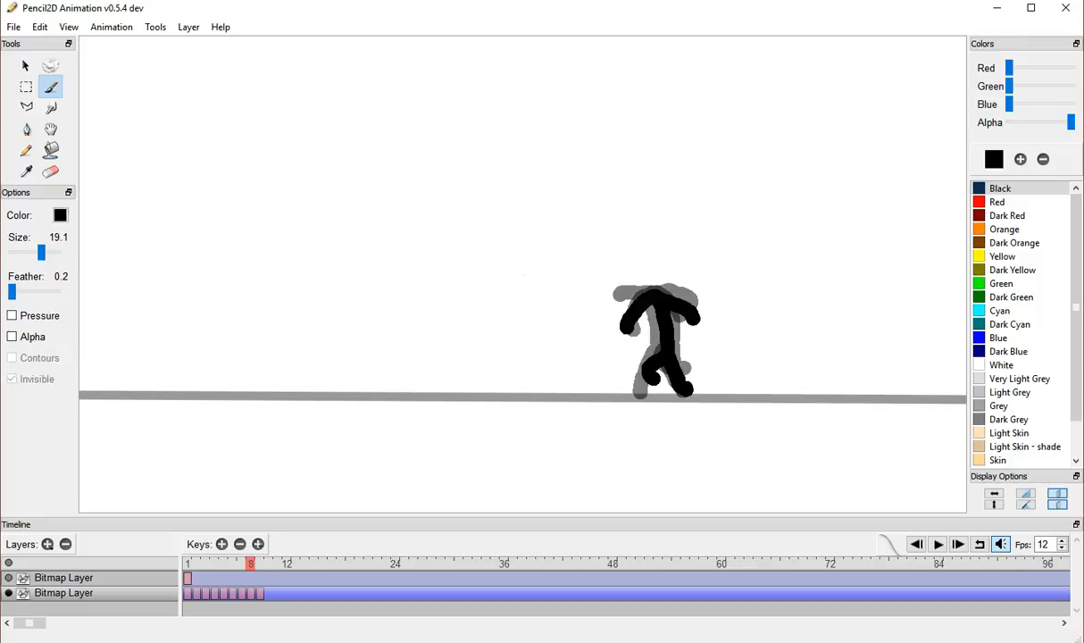
{"action": "left_click", "coordinate": [260, 593]}
{"action": "left_click_drag", "start_coordinate": [260, 593], "coordinate": [269, 594]}
{"action": "left_click", "coordinate": [260, 593]}
{"action": "left_click", "coordinate": [259, 563]}
{"action": "key", "text": "F7"}
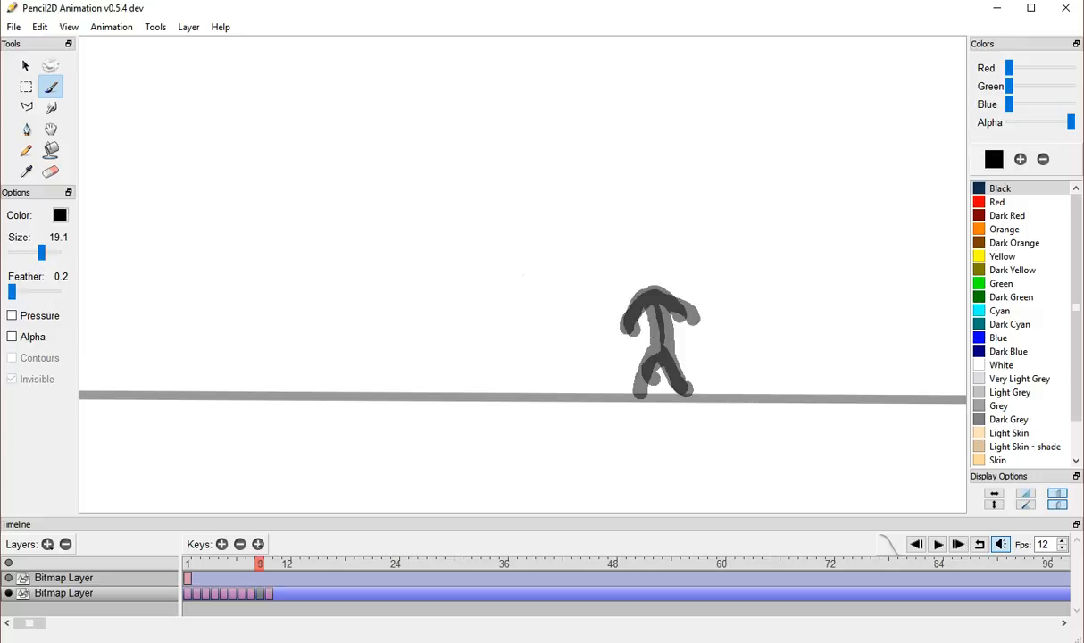
{"action": "key", "text": "ctrl+z"}
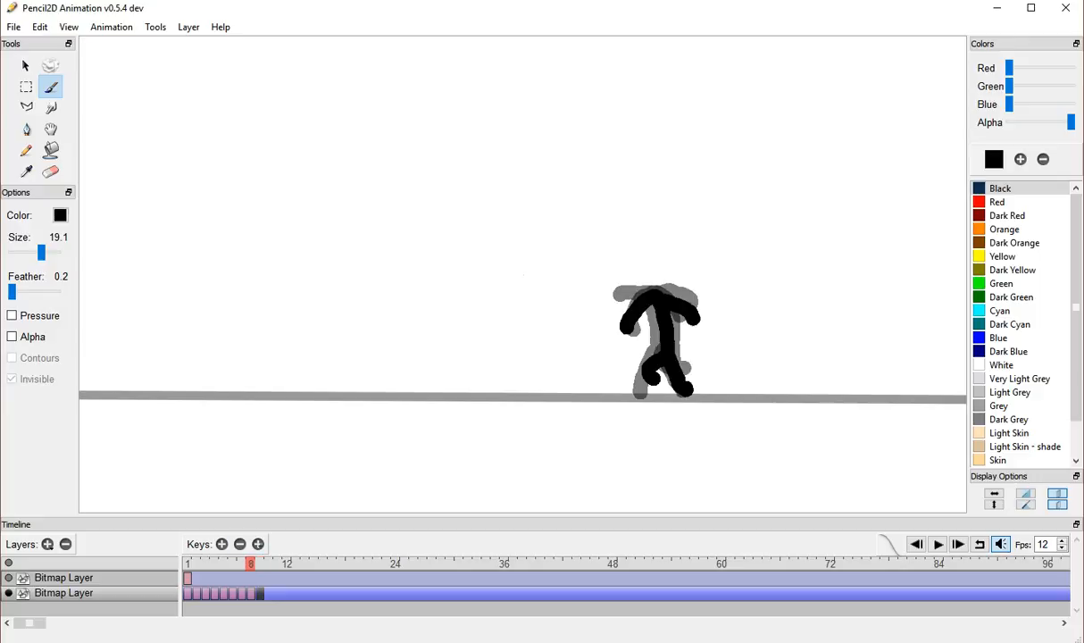
Turn off both onion skins and play the walk animation
{"action": "key", "text": "o"}
{"action": "key", "text": "period"}
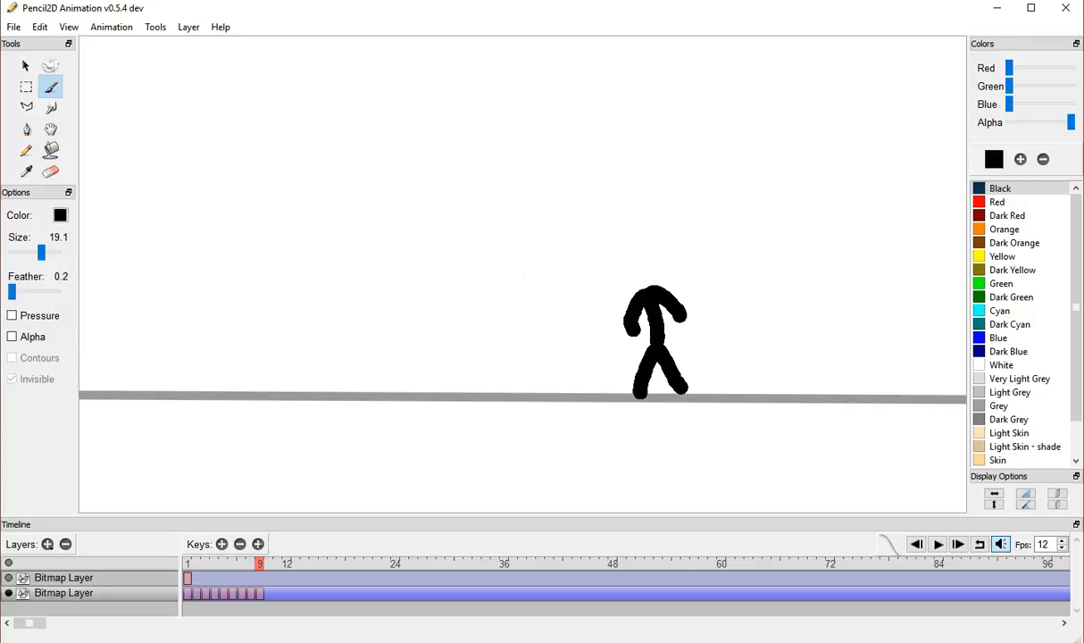
{"action": "left_click", "coordinate": [938, 544]}
Turn both onion skins back on and shift the keys at frames 8 and 9 one frame later, leaving frame 8 empty
{"action": "key", "text": "Left"}
{"action": "key", "text": "Left"}
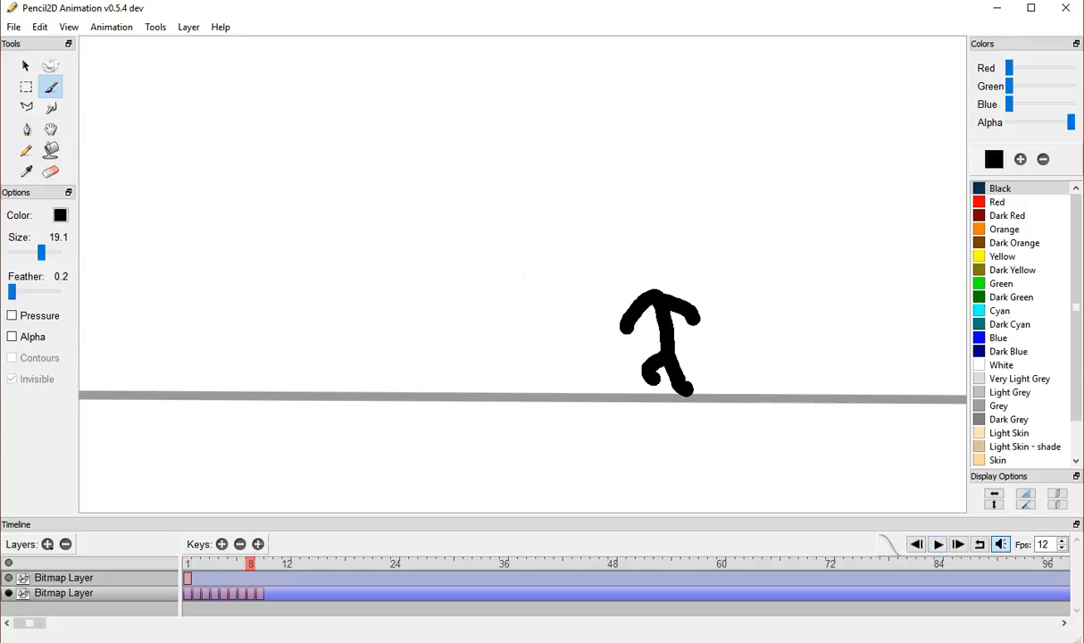
{"action": "left_click", "coordinate": [1058, 504]}
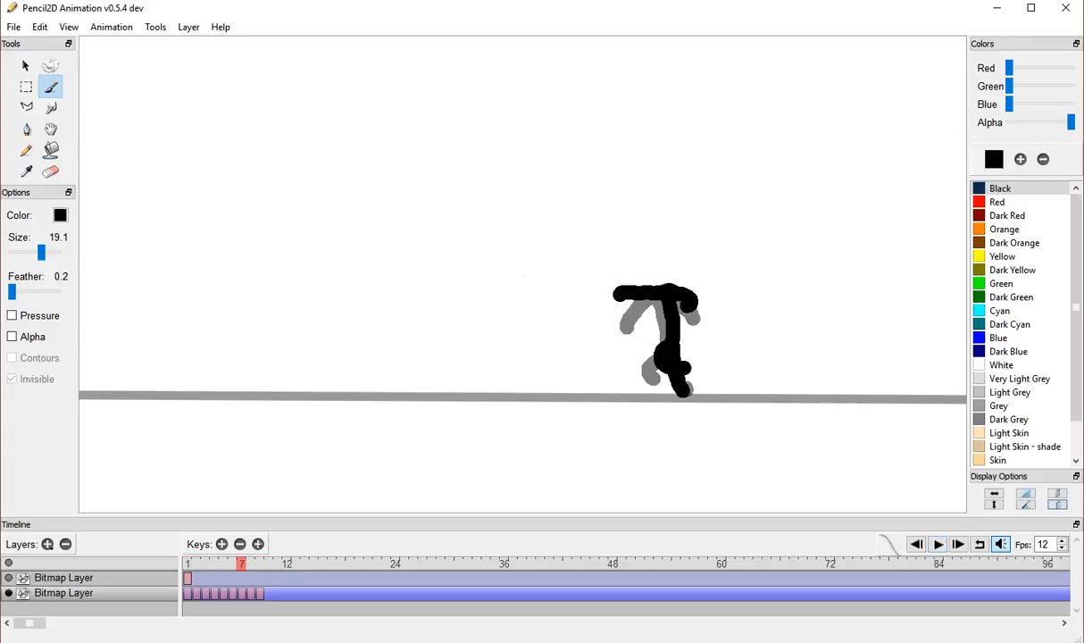
{"action": "left_click", "coordinate": [1058, 493]}
{"action": "key", "text": "Right"}
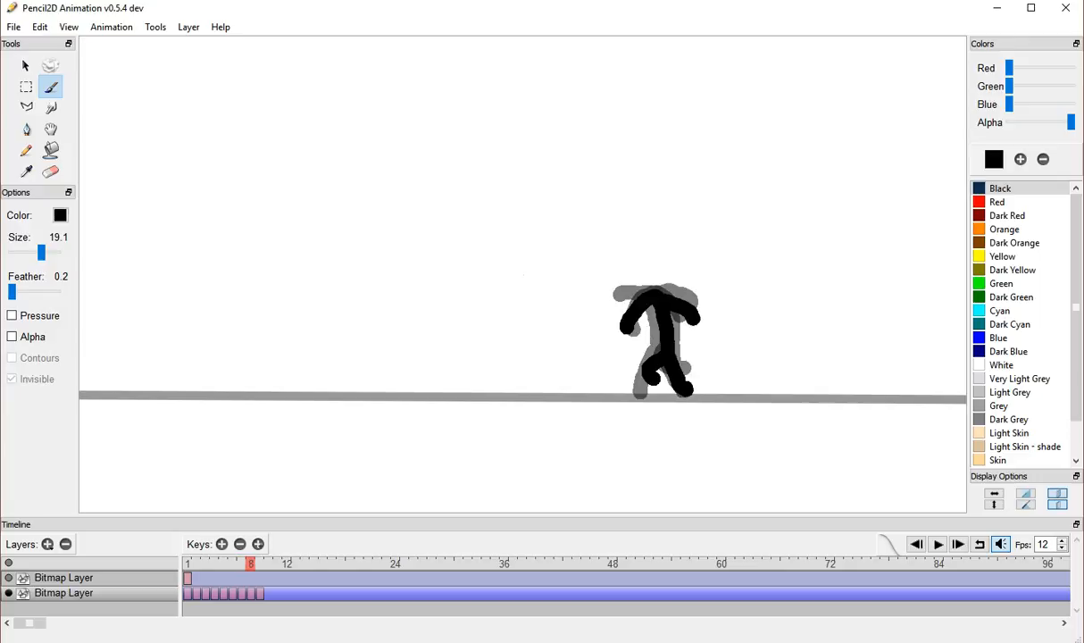
{"action": "key", "text": "Left"}
{"action": "key", "text": "Right"}
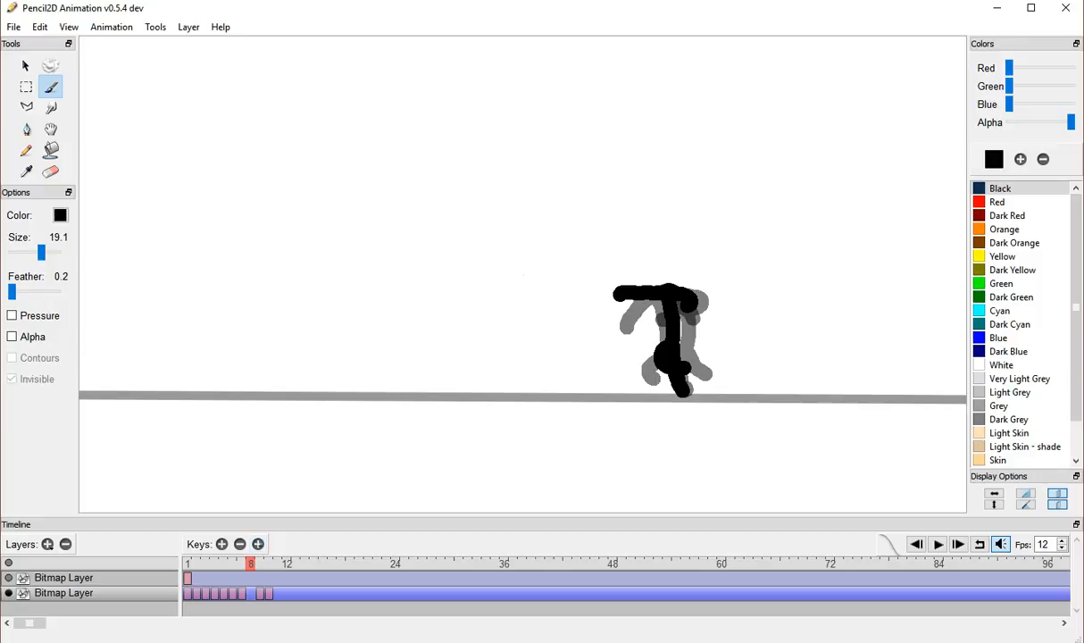
{"action": "key", "text": "ctrl+z"}
{"action": "left_click_drag", "start_coordinate": [615, 279], "coordinate": [580, 304]}
{"action": "key", "text": "ctrl+z"}
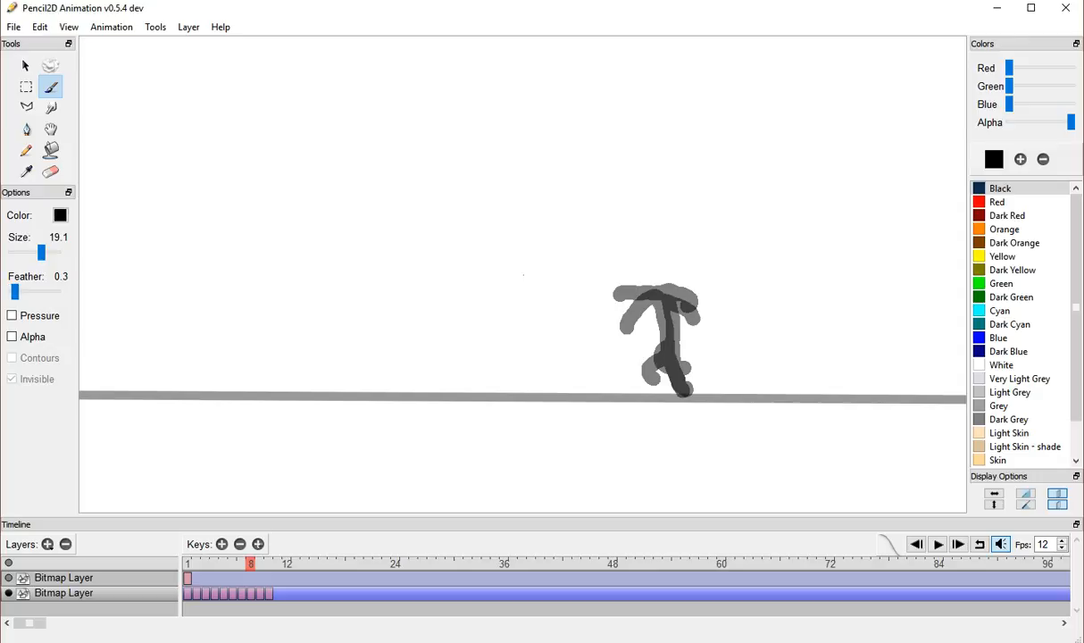
{"action": "mouse_move", "coordinate": [684, 393]}
{"action": "left_mouse_down"}
{"action": "mouse_move", "coordinate": [666, 346]}
{"action": "mouse_move", "coordinate": [643, 359]}
{"action": "mouse_move", "coordinate": [663, 373]}
{"action": "left_mouse_up"}
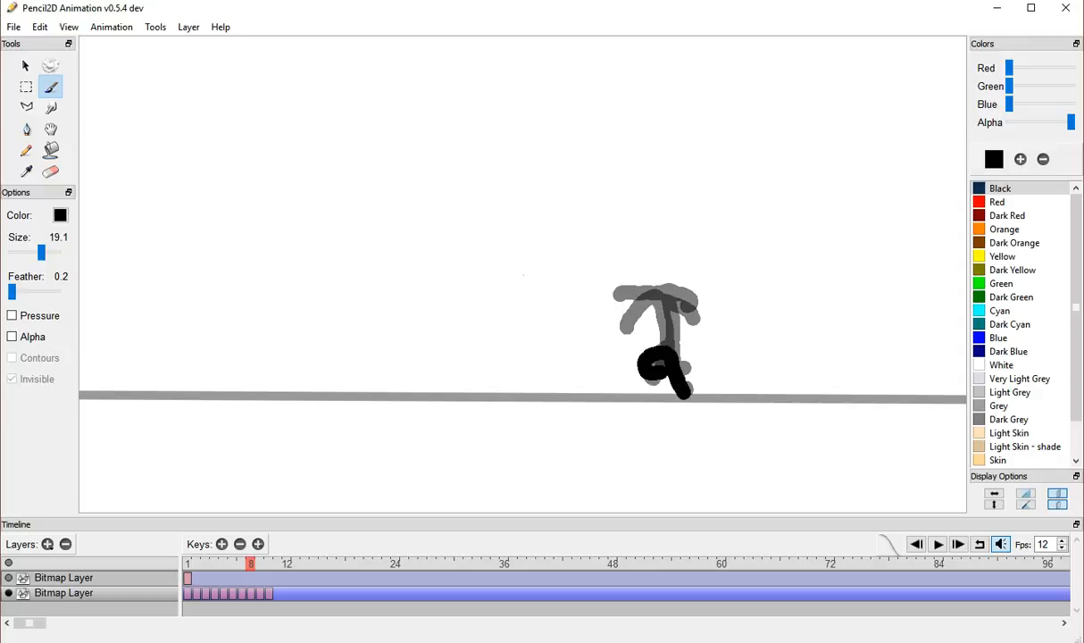
{"action": "key", "text": "ctrl+z"}
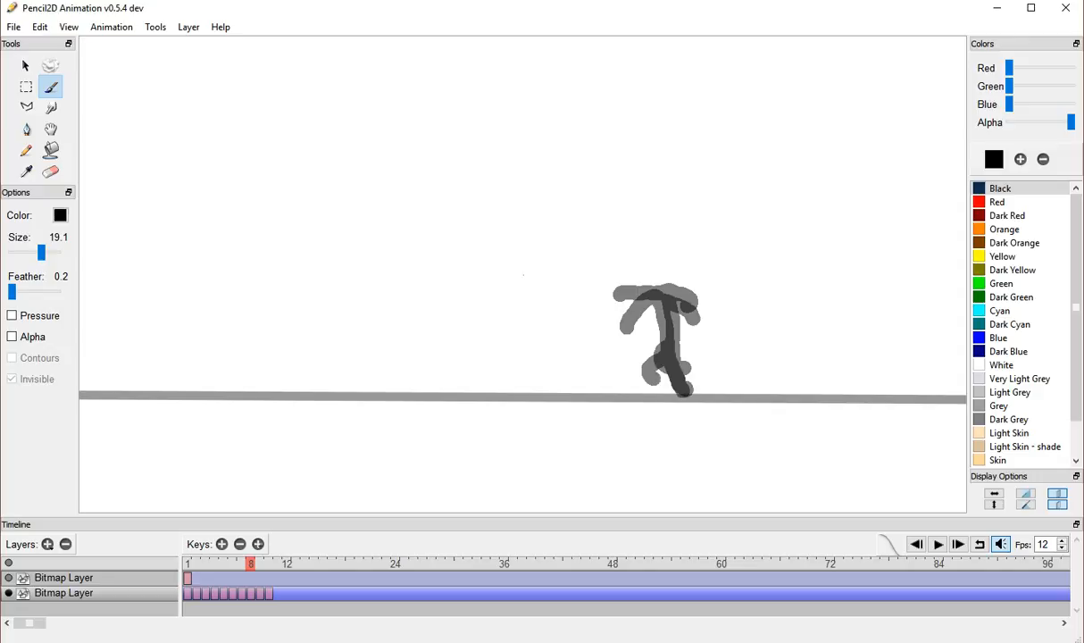
Draw an in-between pose in frame 8 with one foot planted, the other leg tucked up and both arms spread slightly downward
{"action": "left_click_drag", "start_coordinate": [663, 372], "coordinate": [652, 358]}
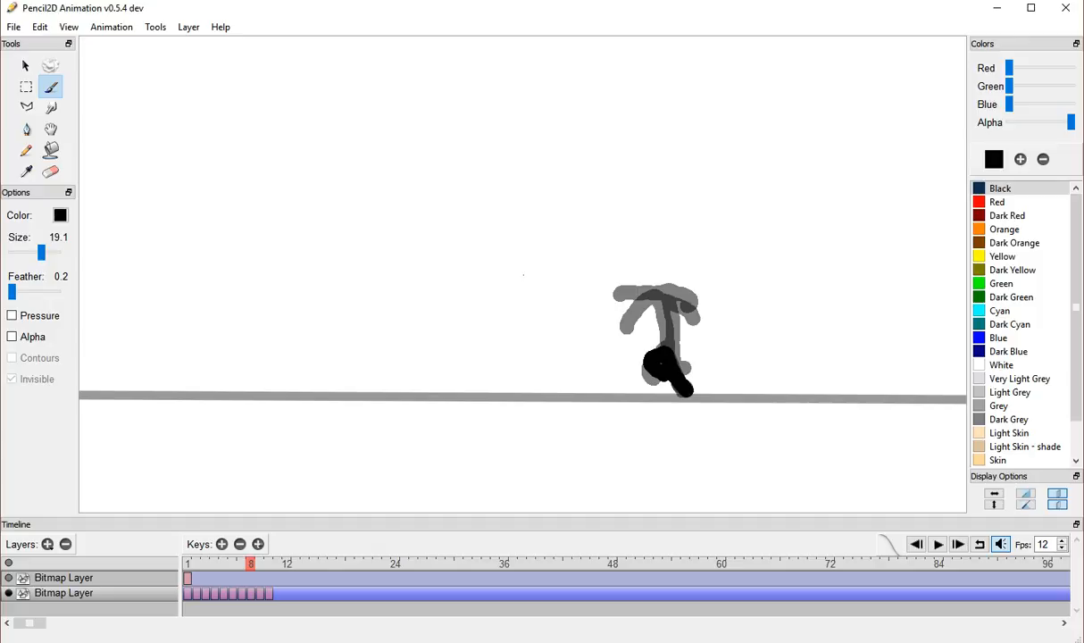
{"action": "mouse_move", "coordinate": [685, 390]}
{"action": "left_mouse_down"}
{"action": "mouse_move", "coordinate": [667, 302]}
{"action": "mouse_move", "coordinate": [630, 290]}
{"action": "mouse_move", "coordinate": [590, 299]}
{"action": "left_mouse_up"}
{"action": "left_click_drag", "start_coordinate": [667, 296], "coordinate": [695, 311]}
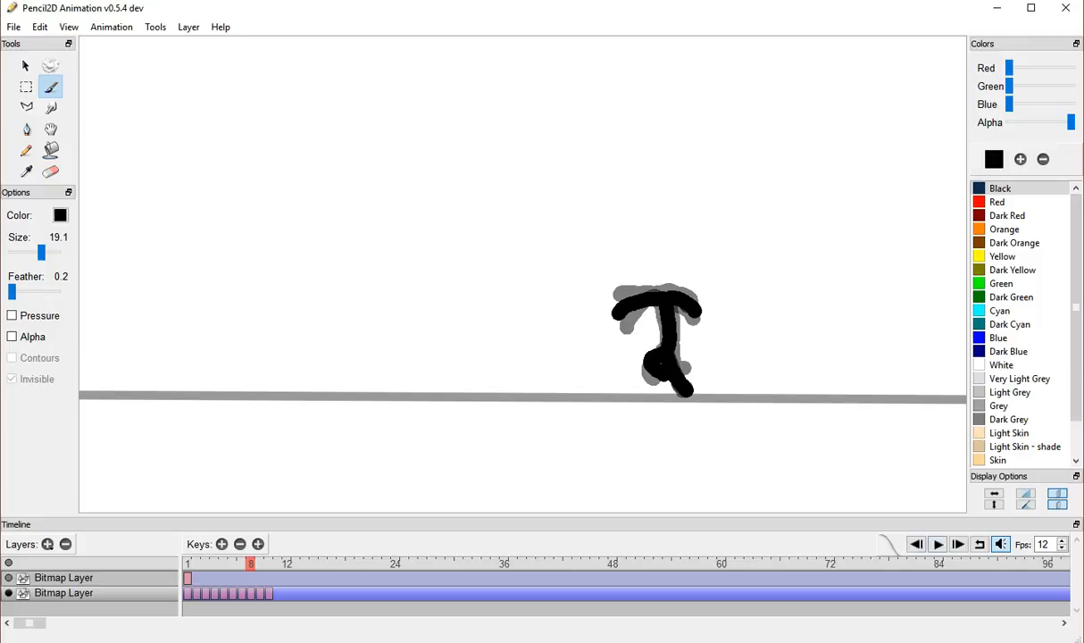
Turn off both onion skins and play the walk animation to check the new frame 8 pose
{"action": "left_click", "coordinate": [939, 544]}
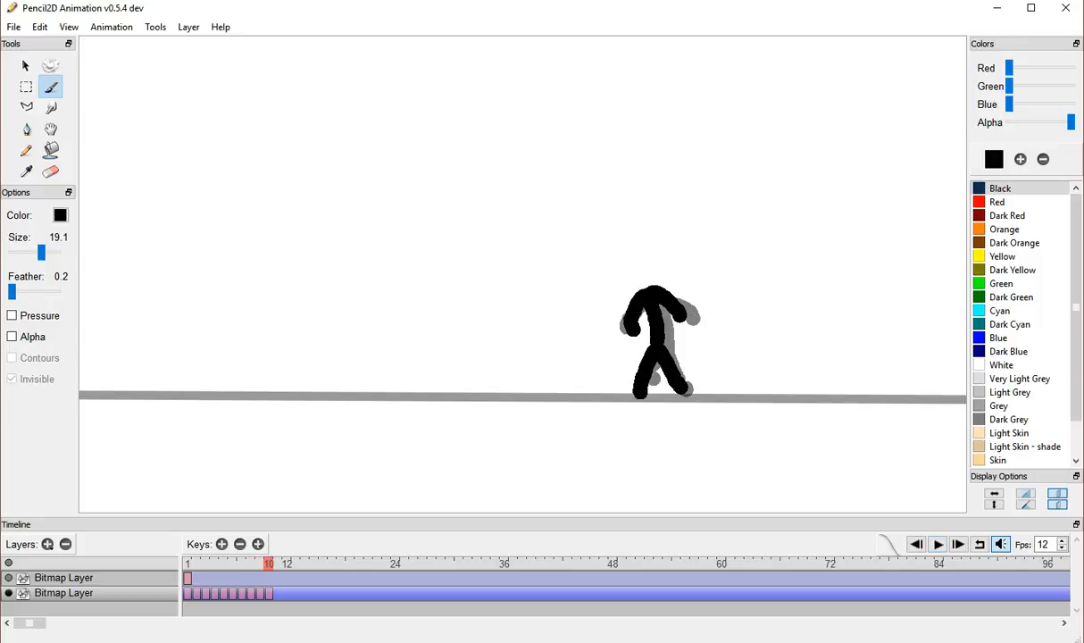
{"action": "left_click", "coordinate": [1057, 505]}
{"action": "left_click", "coordinate": [1057, 493]}
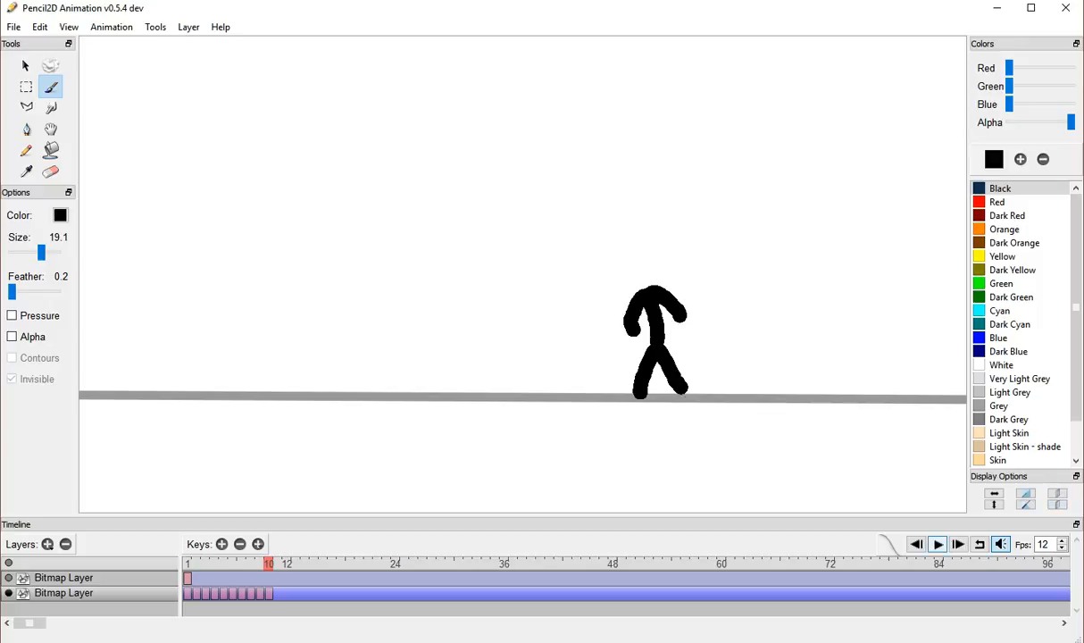
{"action": "left_click", "coordinate": [939, 544]}
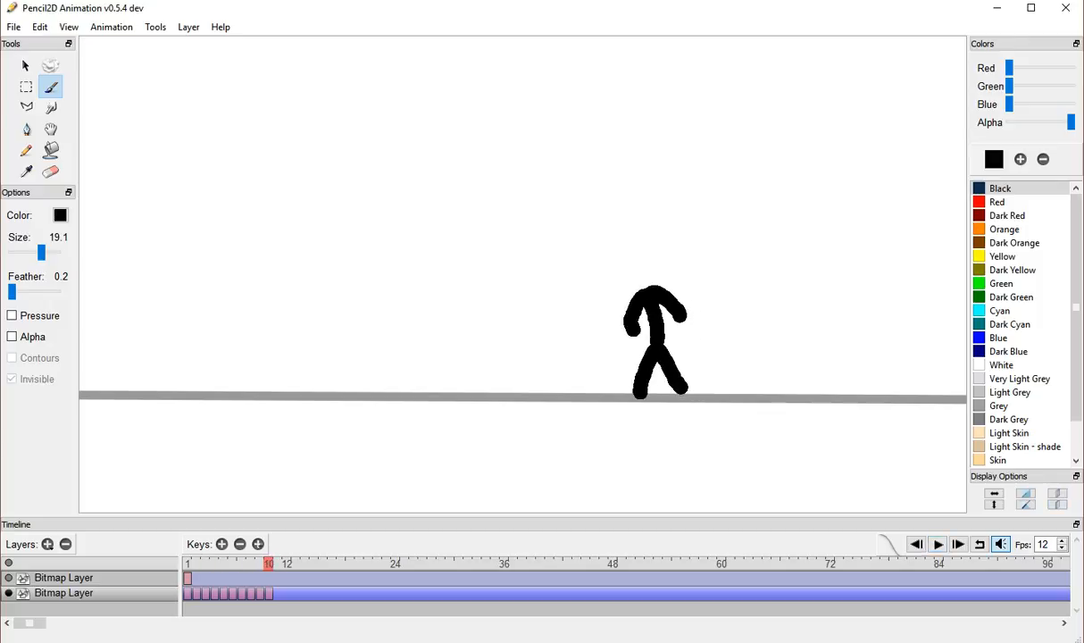